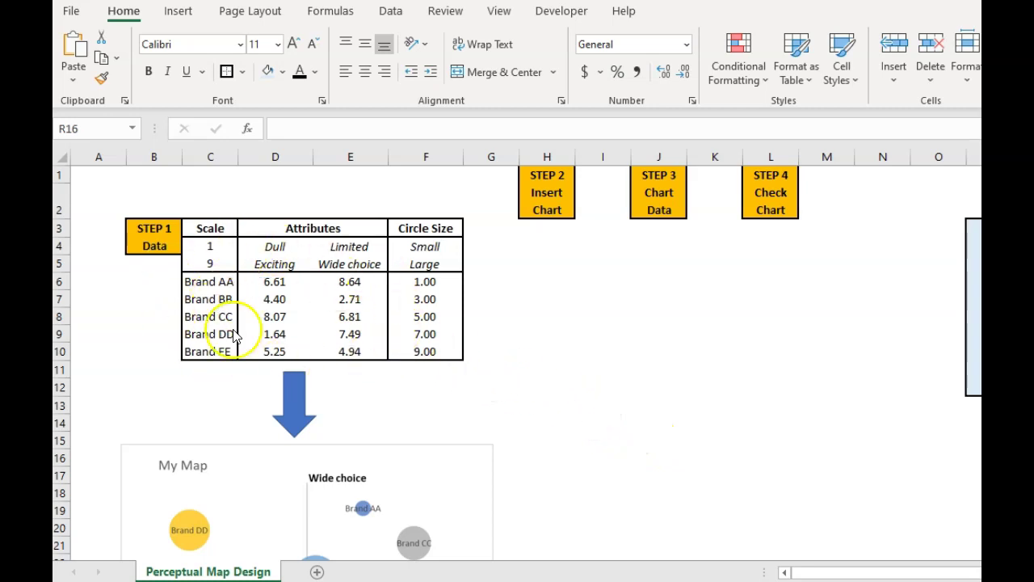
Examine the brand table's attribute and circle size columns together with the finished perceptual map below it
{"action": "scroll", "coordinate": [513, 391], "scroll_direction": "down", "scroll_amount": 4}
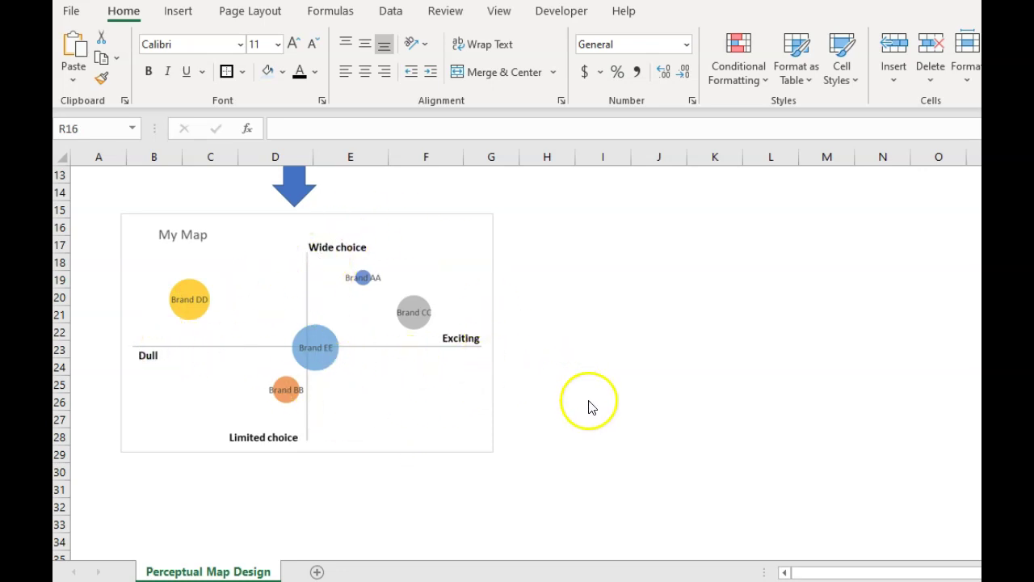
{"action": "scroll", "coordinate": [589, 406], "scroll_direction": "up", "scroll_amount": 4}
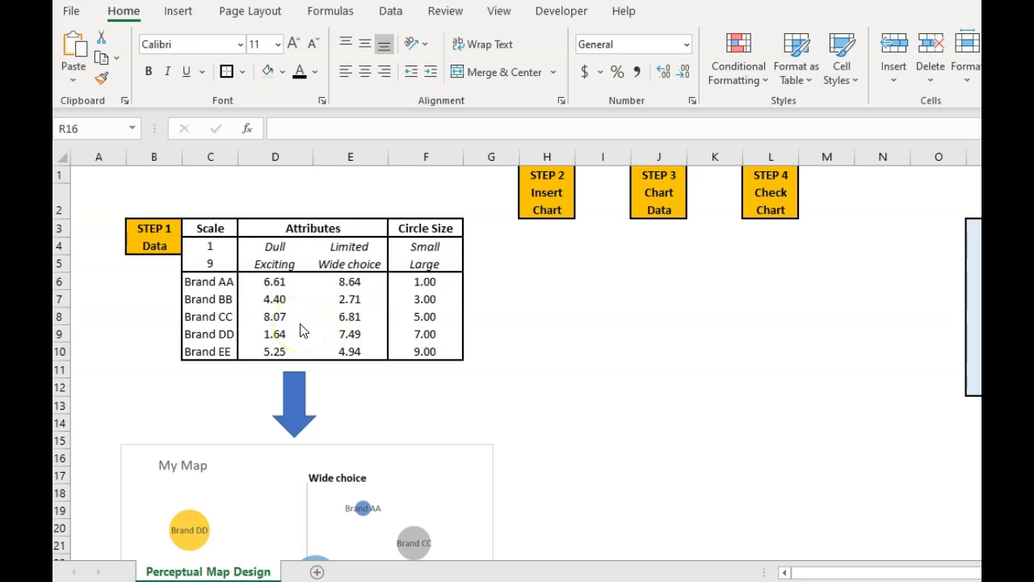
{"action": "scroll", "coordinate": [388, 446], "scroll_direction": "down", "scroll_amount": 1}
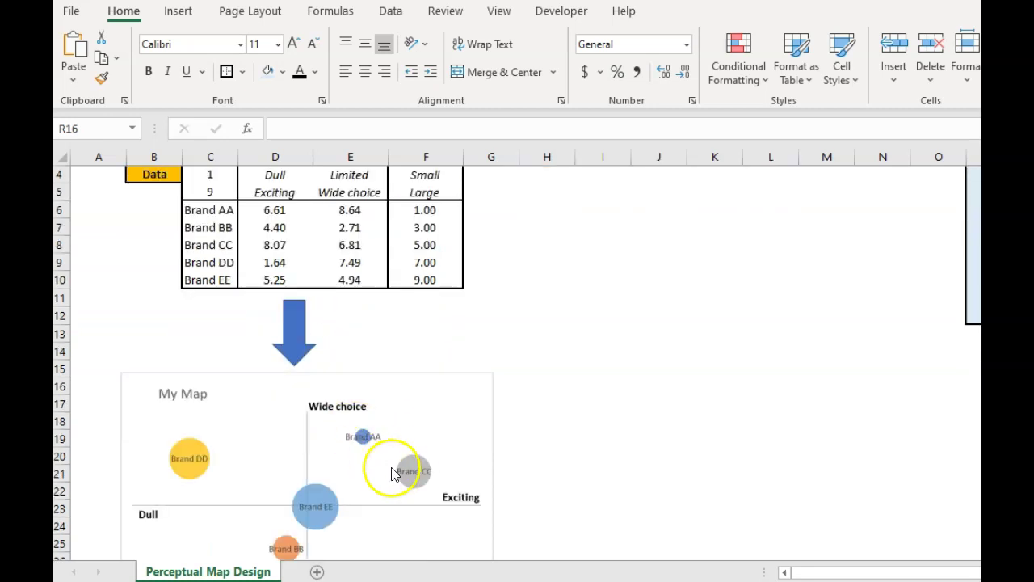
{"action": "scroll", "coordinate": [500, 422], "scroll_direction": "up", "scroll_amount": 1}
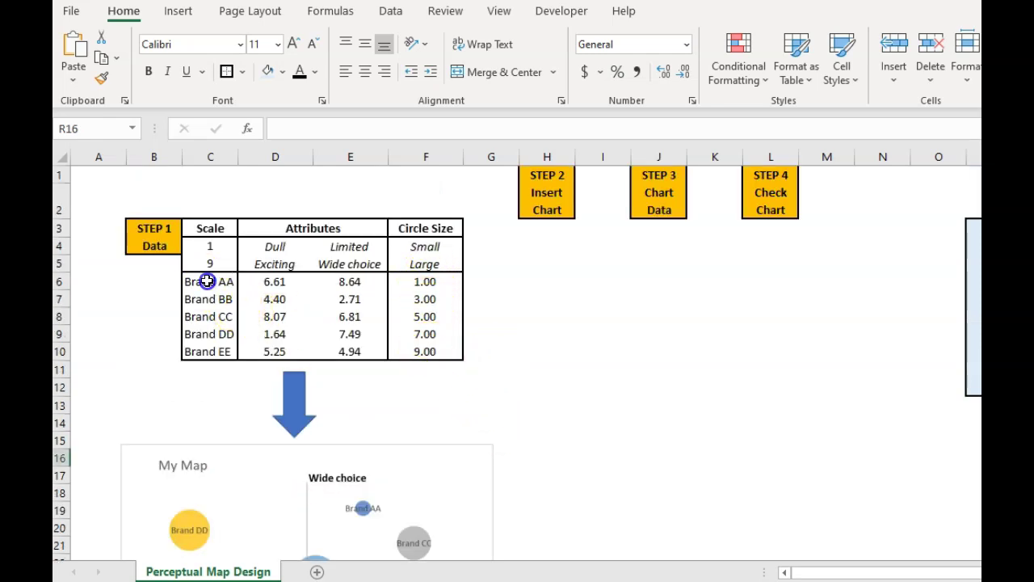
{"action": "left_click", "coordinate": [270, 284]}
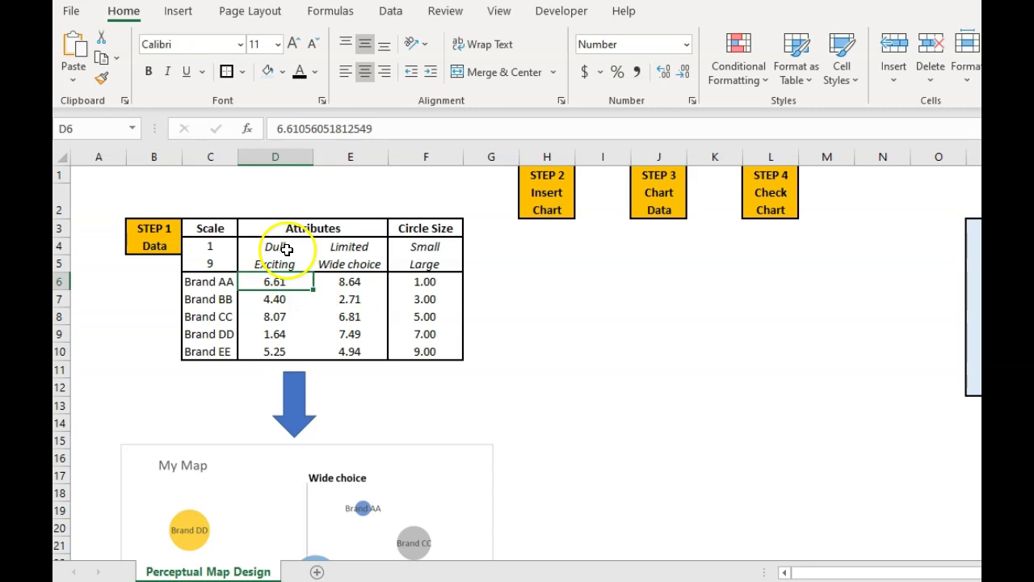
{"action": "left_click", "coordinate": [343, 278]}
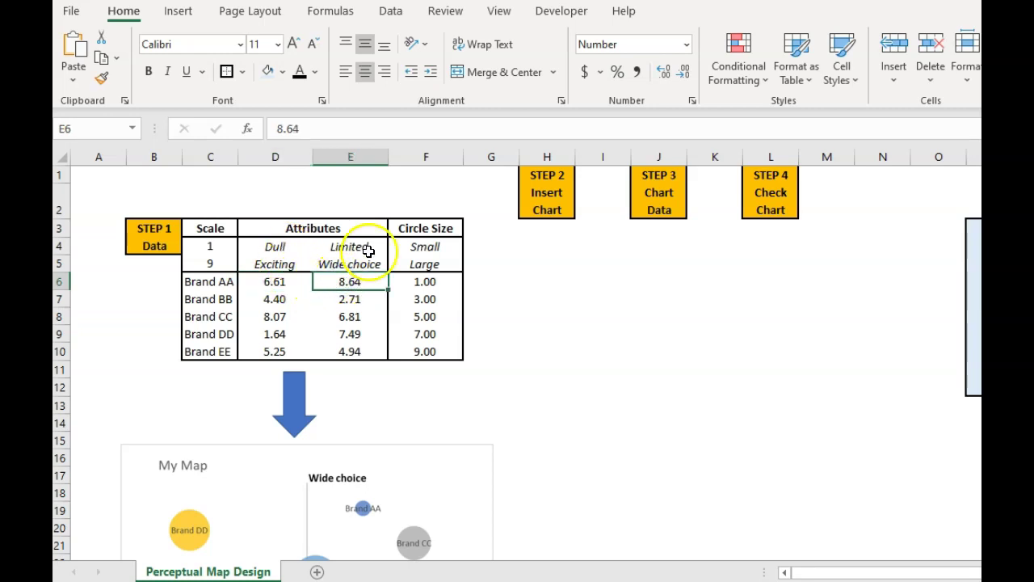
{"action": "left_click", "coordinate": [413, 282]}
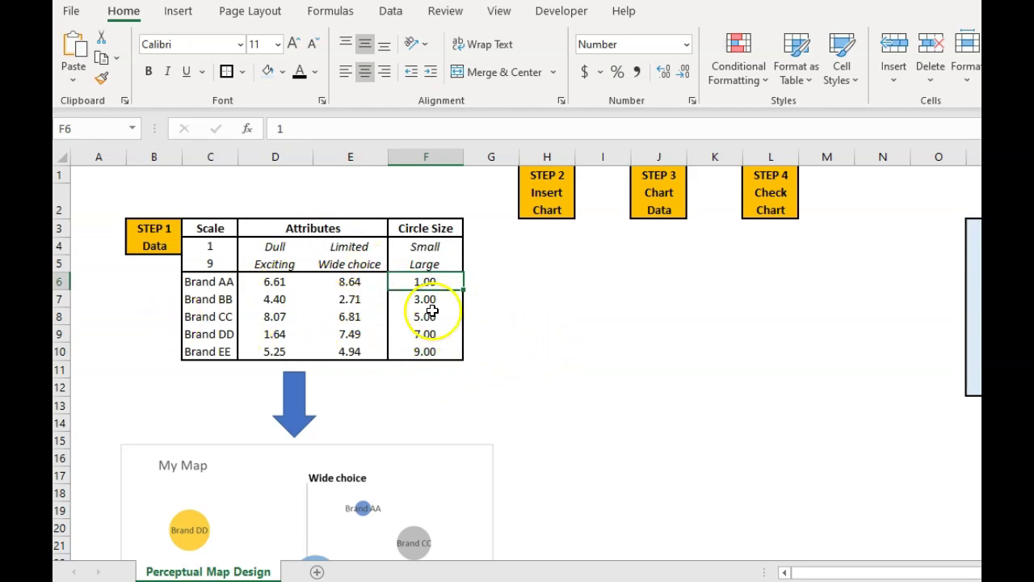
Insert a blank 2-D bubble chart from an empty cell and position it beside the data table, under the step headings
{"action": "left_click", "coordinate": [558, 267]}
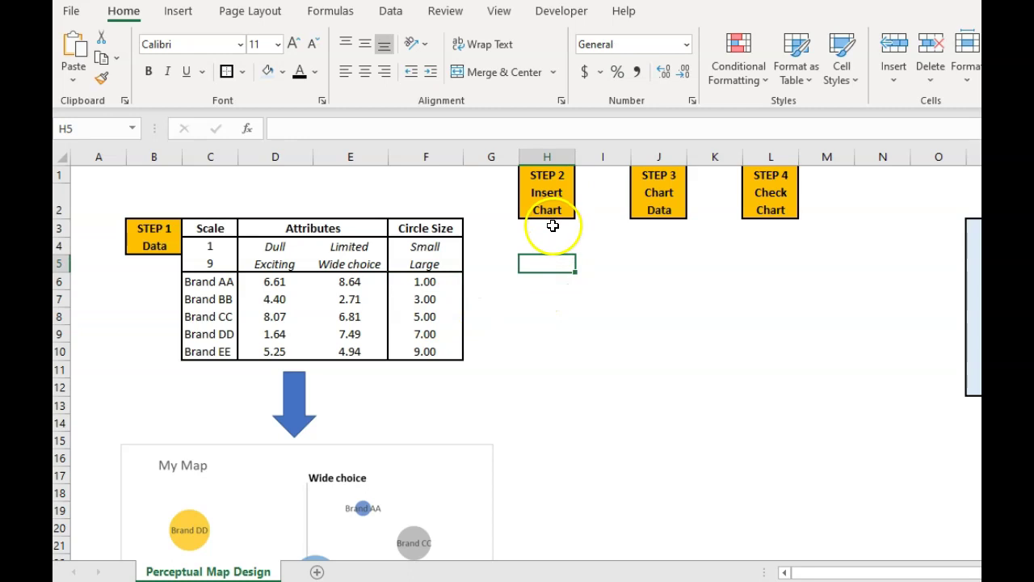
{"action": "left_click", "coordinate": [180, 16]}
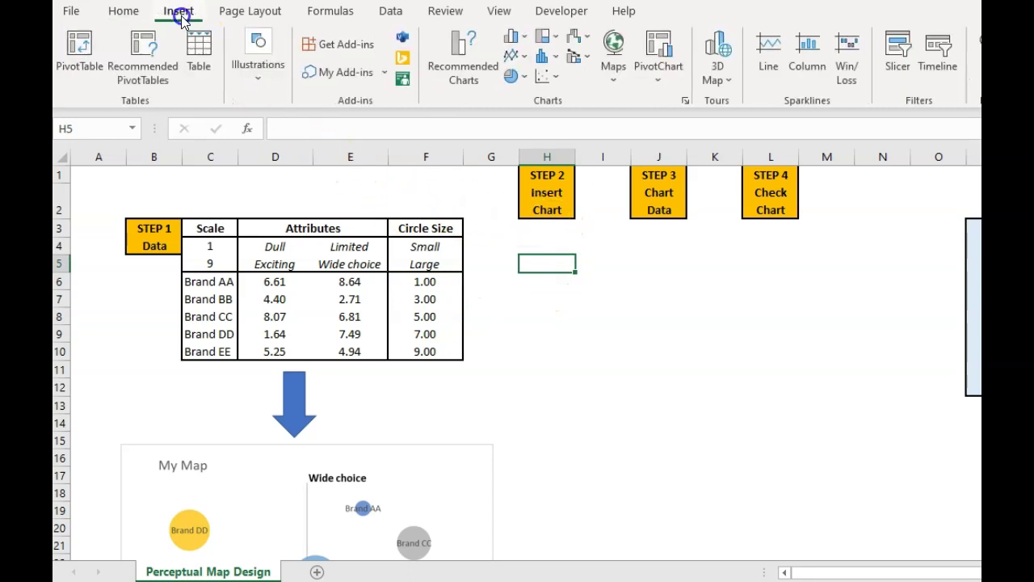
{"action": "left_click", "coordinate": [556, 79]}
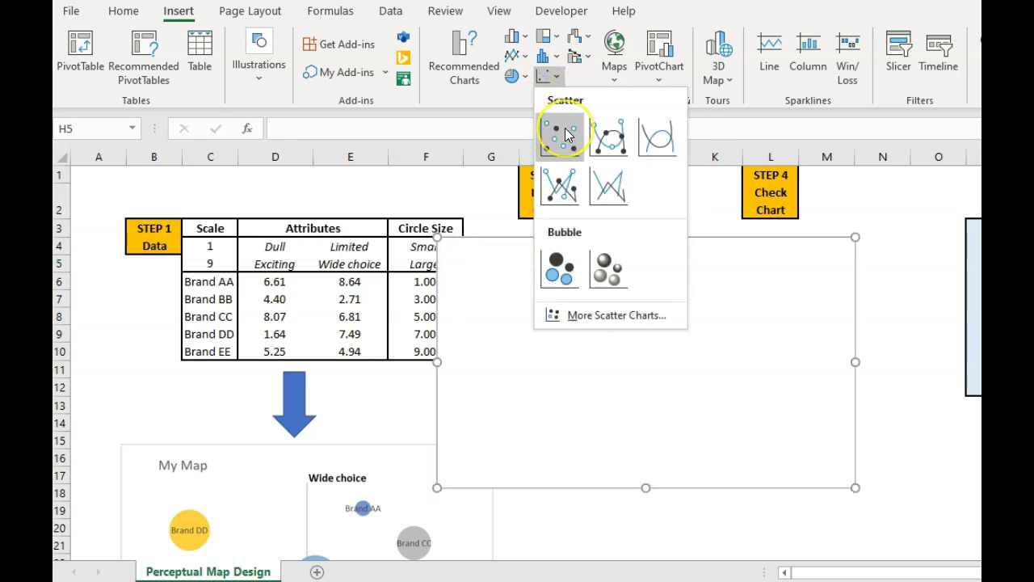
{"action": "left_click", "coordinate": [551, 270]}
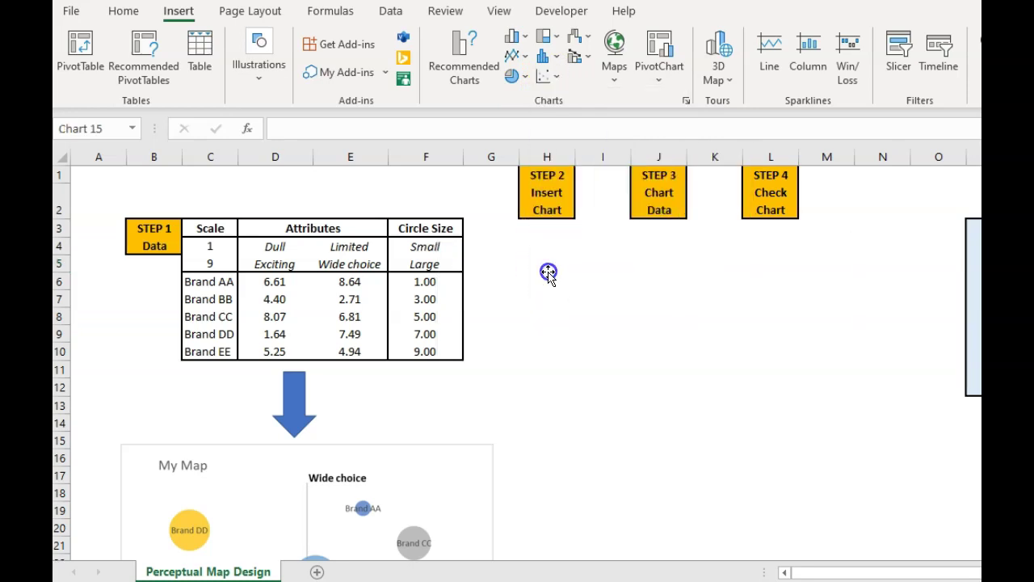
{"action": "left_click_drag", "start_coordinate": [560, 235], "coordinate": [617, 233]}
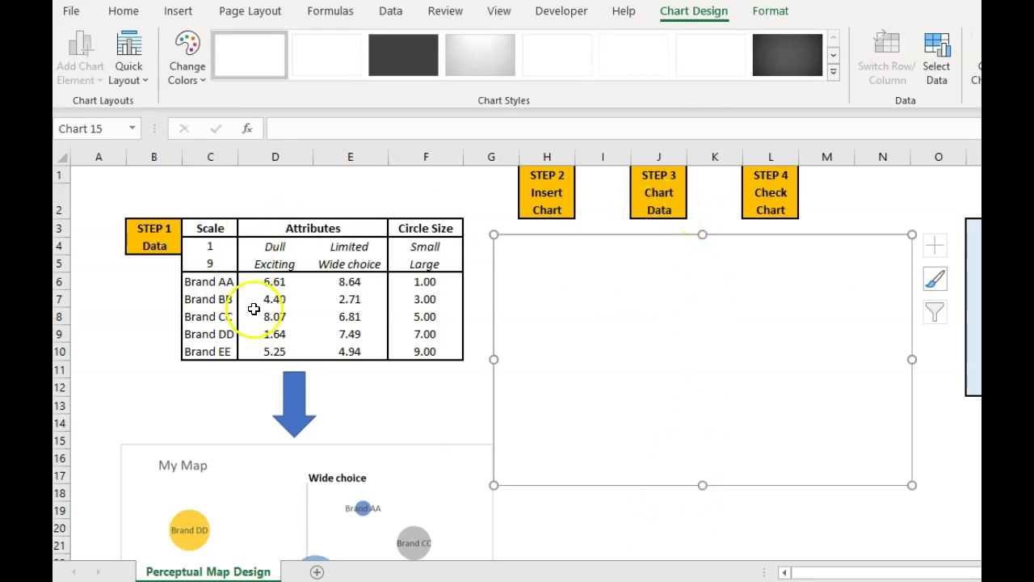
{"action": "left_click", "coordinate": [632, 235]}
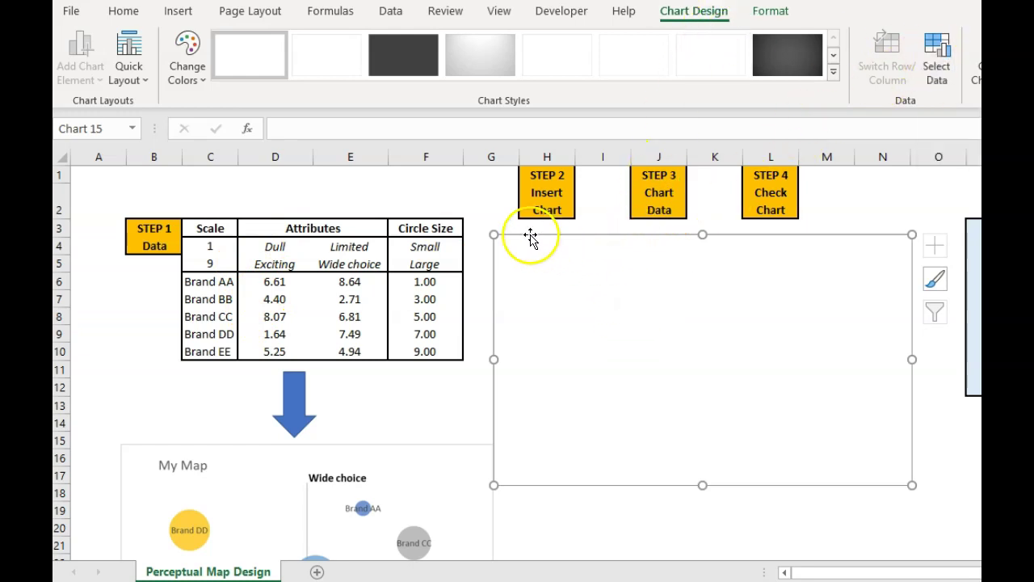
{"action": "left_click", "coordinate": [475, 191]}
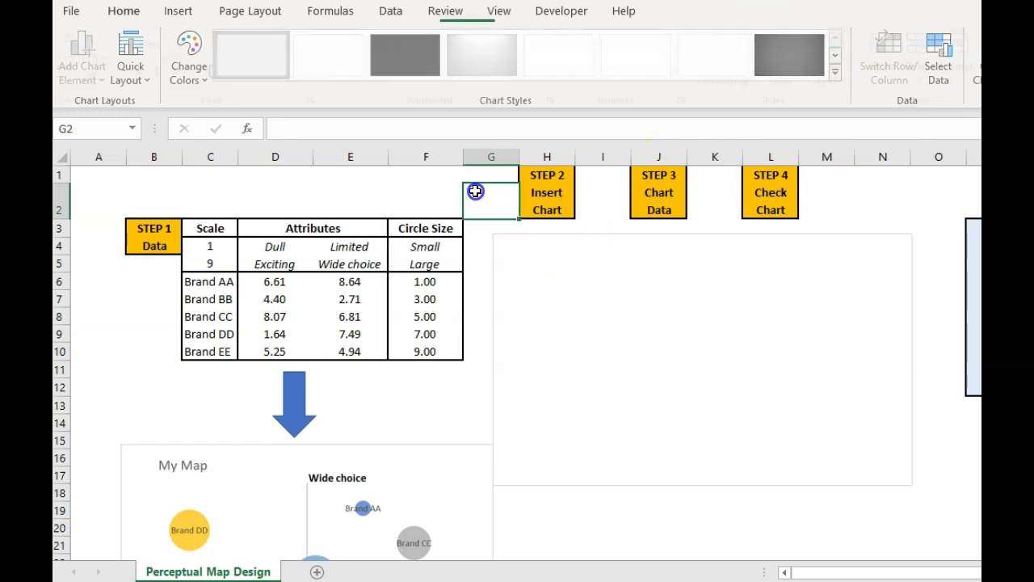
Add a data series to the blank bubble chart and take its series name from cell C6, Brand AA
{"action": "left_click", "coordinate": [581, 235]}
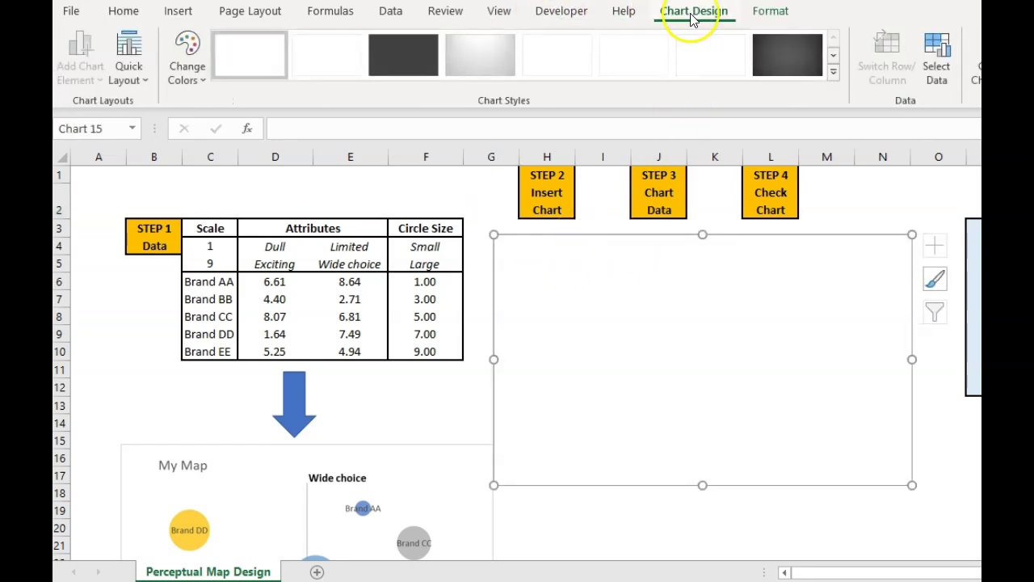
{"action": "left_click", "coordinate": [944, 55]}
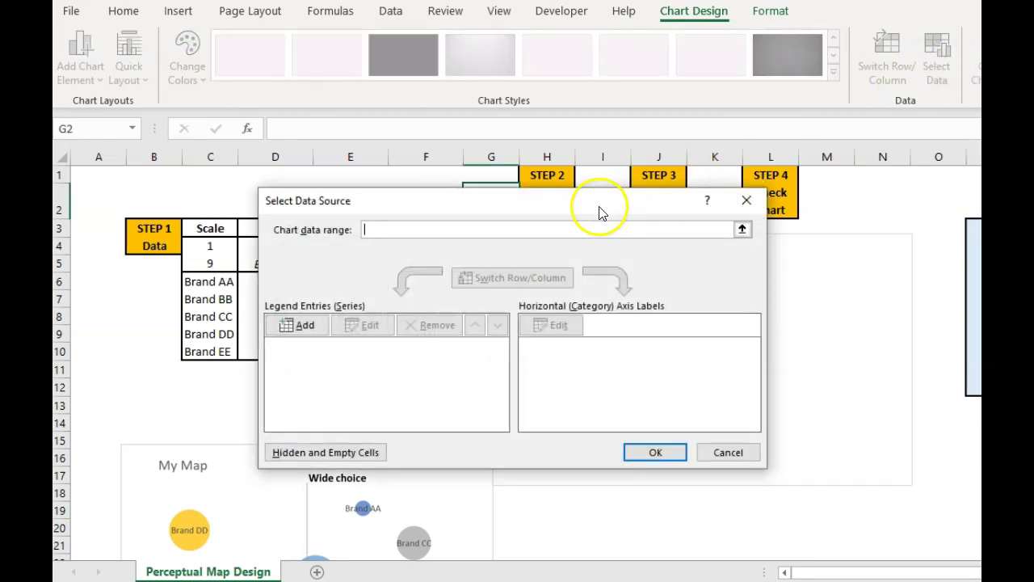
{"action": "left_click_drag", "start_coordinate": [601, 209], "coordinate": [814, 187]}
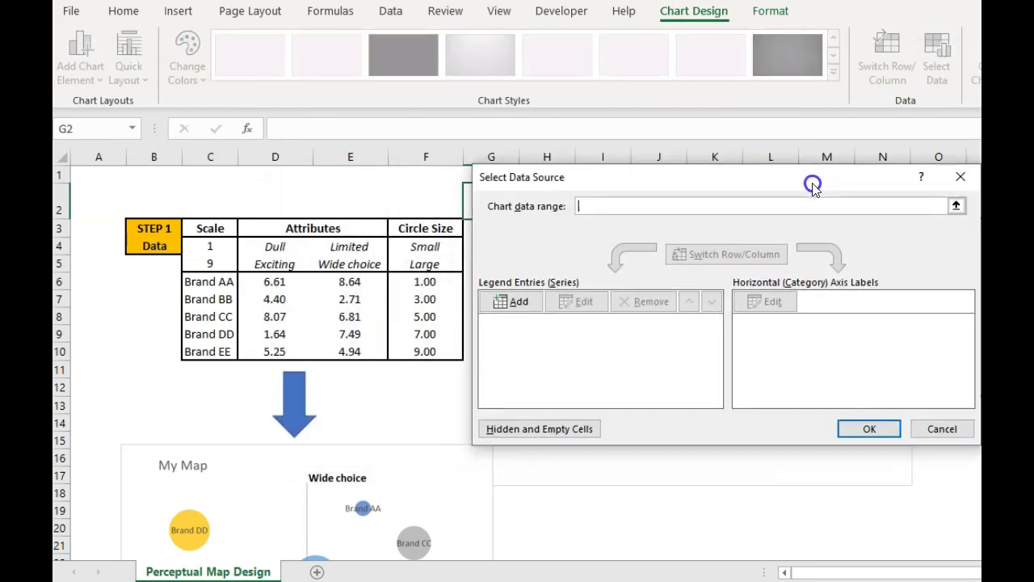
{"action": "left_click", "coordinate": [518, 300]}
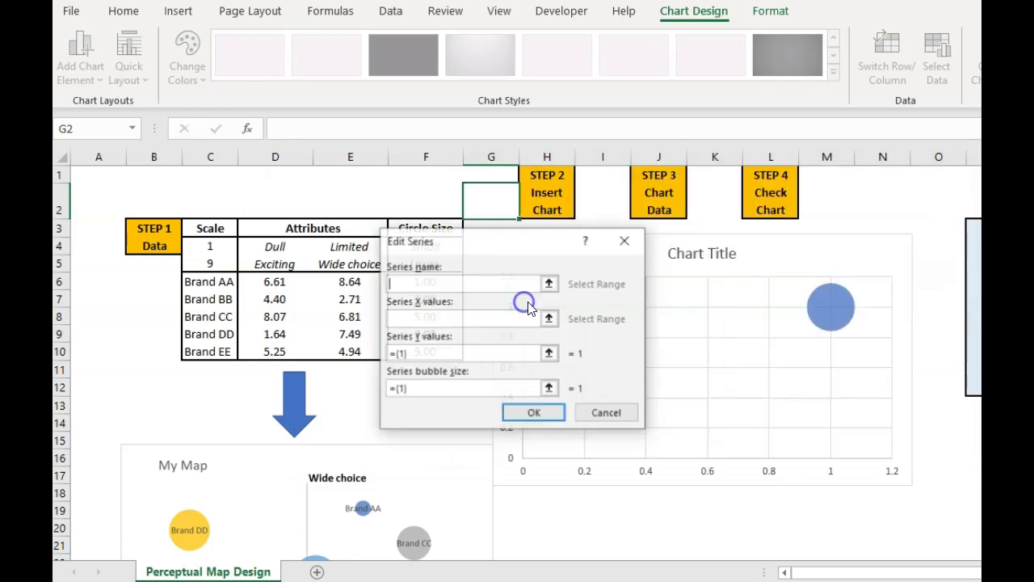
{"action": "left_click_drag", "start_coordinate": [527, 241], "coordinate": [619, 233]}
{"action": "left_click", "coordinate": [643, 275]}
{"action": "left_click", "coordinate": [209, 281]}
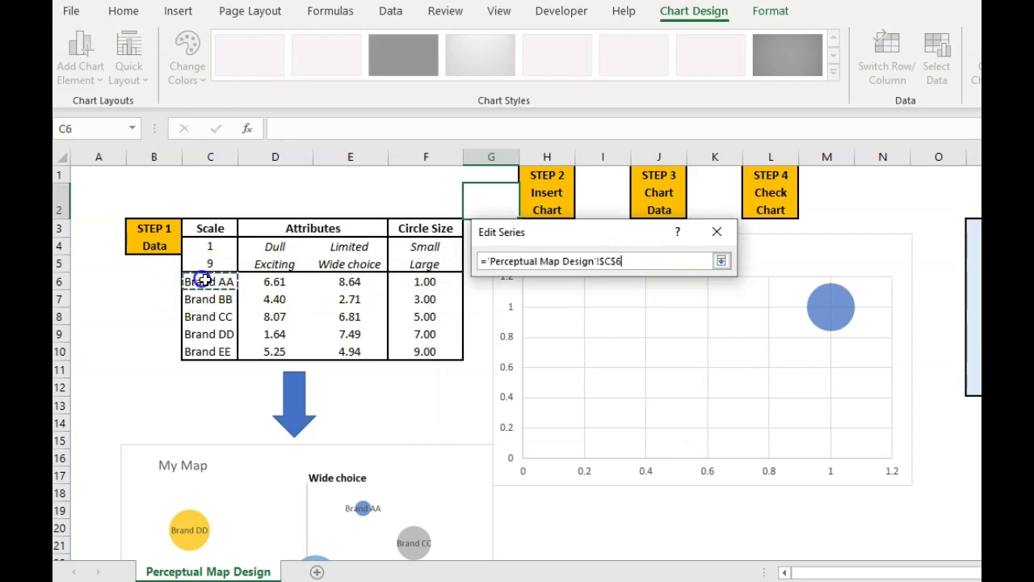
{"action": "left_click", "coordinate": [725, 260]}
Set the Brand AA series' X values to cell D6 and its Y values to cell E6
{"action": "left_click", "coordinate": [640, 309]}
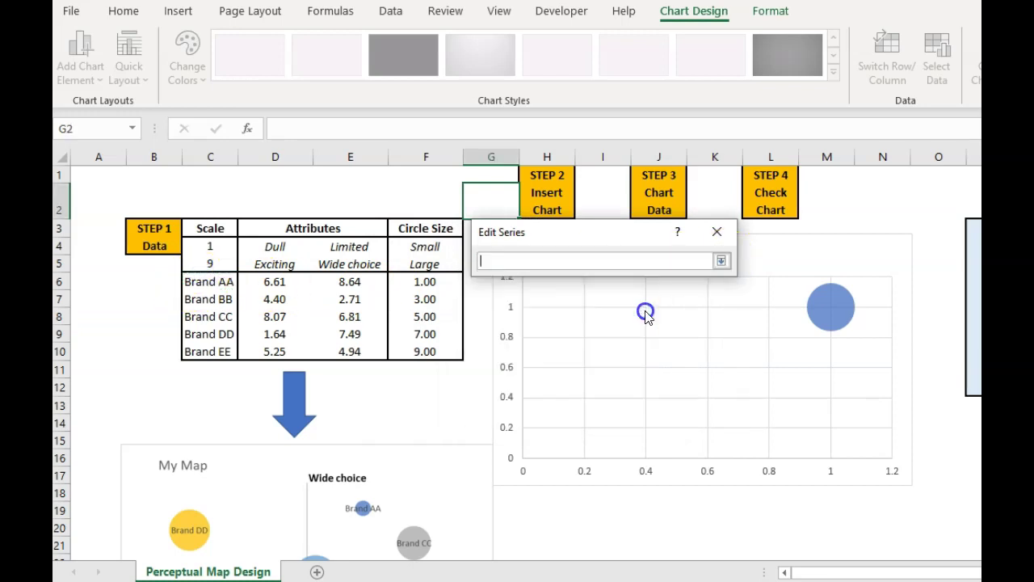
{"action": "left_click", "coordinate": [274, 282]}
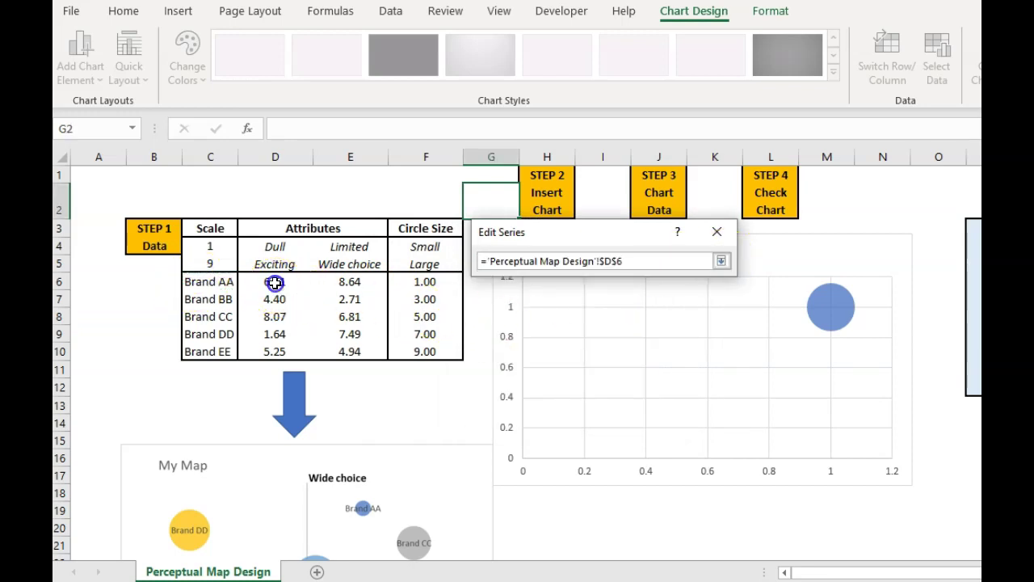
{"action": "left_click", "coordinate": [720, 261]}
{"action": "left_click", "coordinate": [641, 345]}
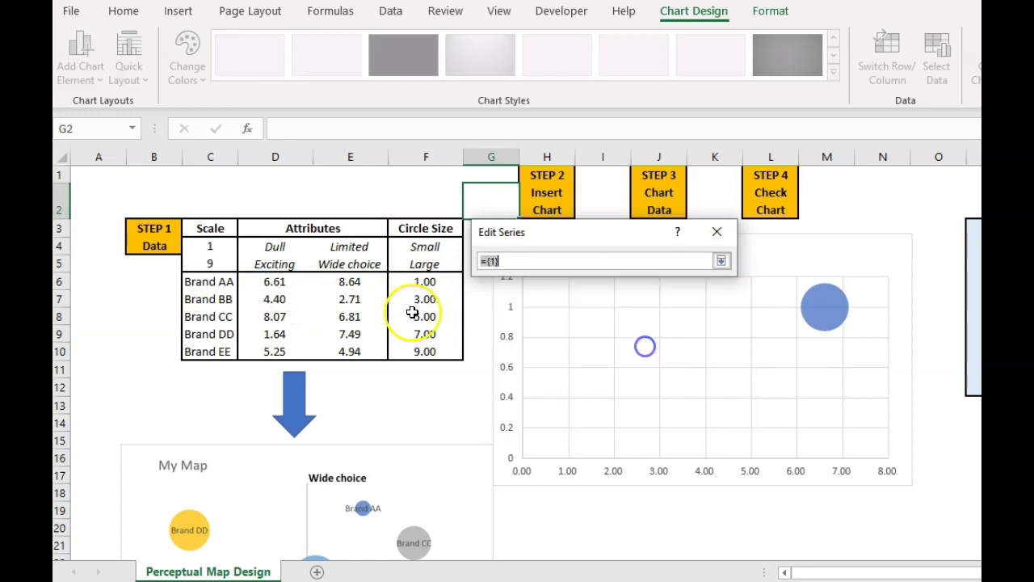
{"action": "left_click", "coordinate": [349, 281]}
{"action": "left_click", "coordinate": [722, 260]}
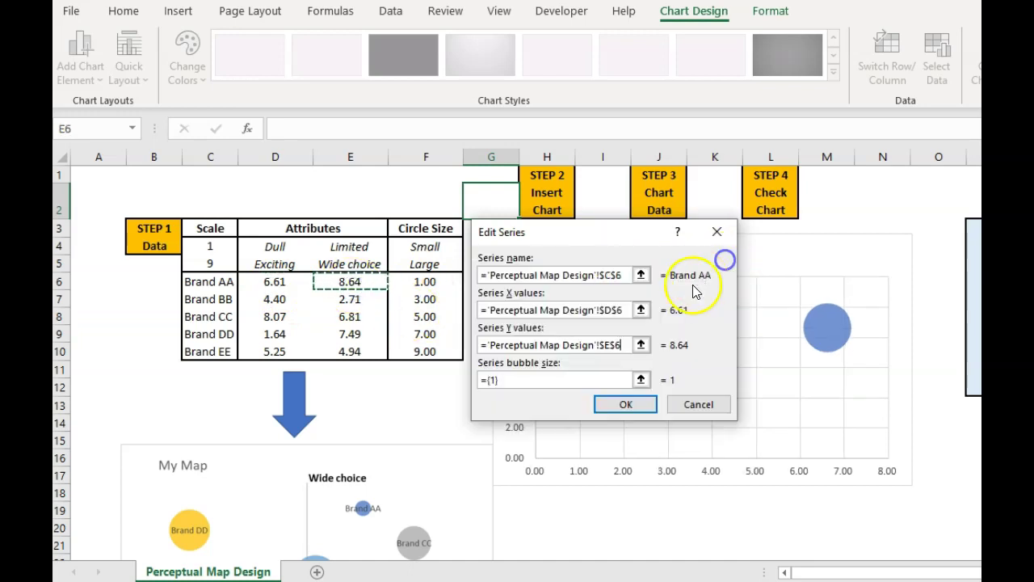
Set the Brand AA series' bubble size to cell F6 and accept the series
{"action": "left_click", "coordinate": [641, 380]}
{"action": "left_click", "coordinate": [425, 281]}
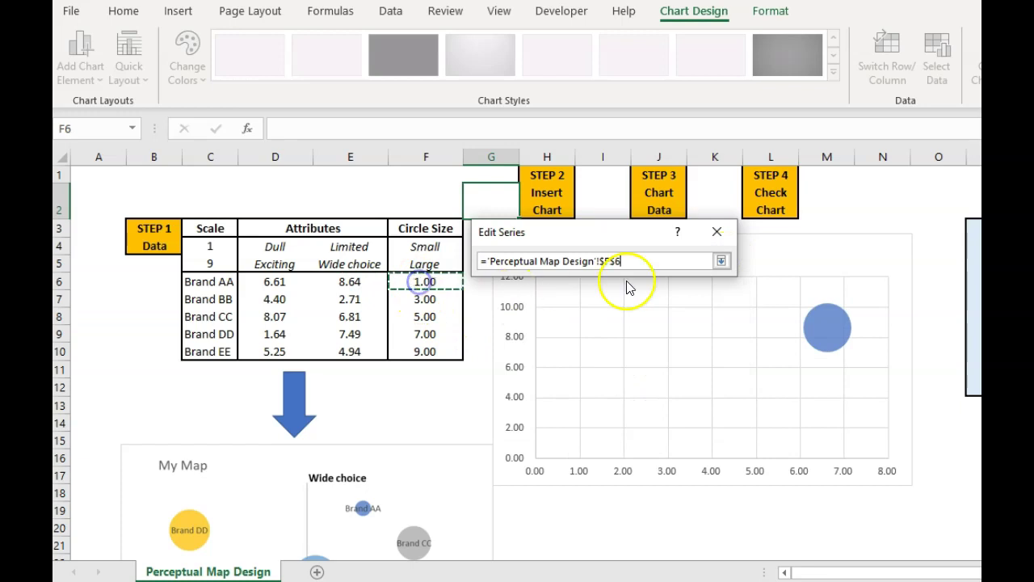
{"action": "left_click", "coordinate": [719, 261]}
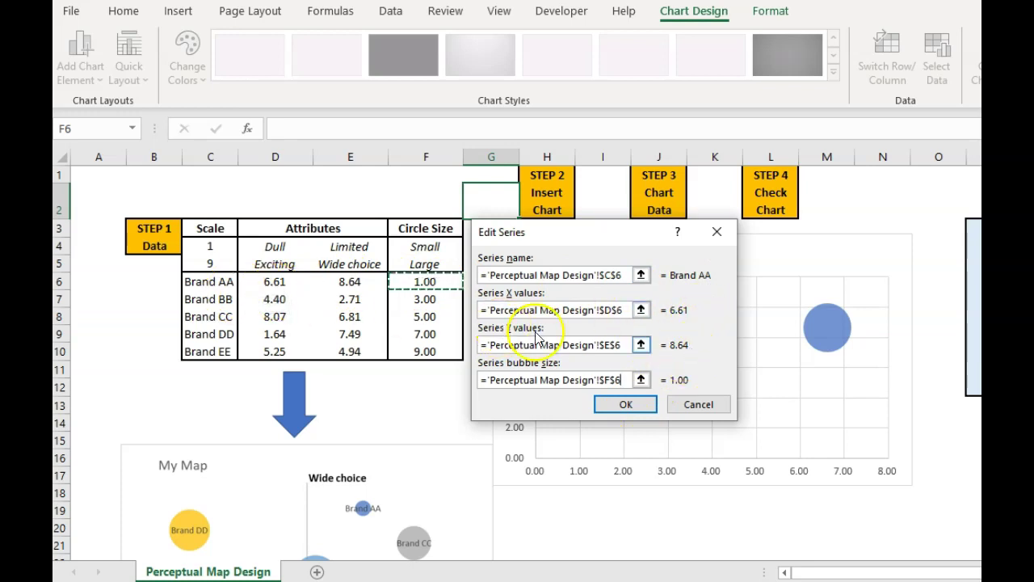
{"action": "left_click", "coordinate": [626, 406]}
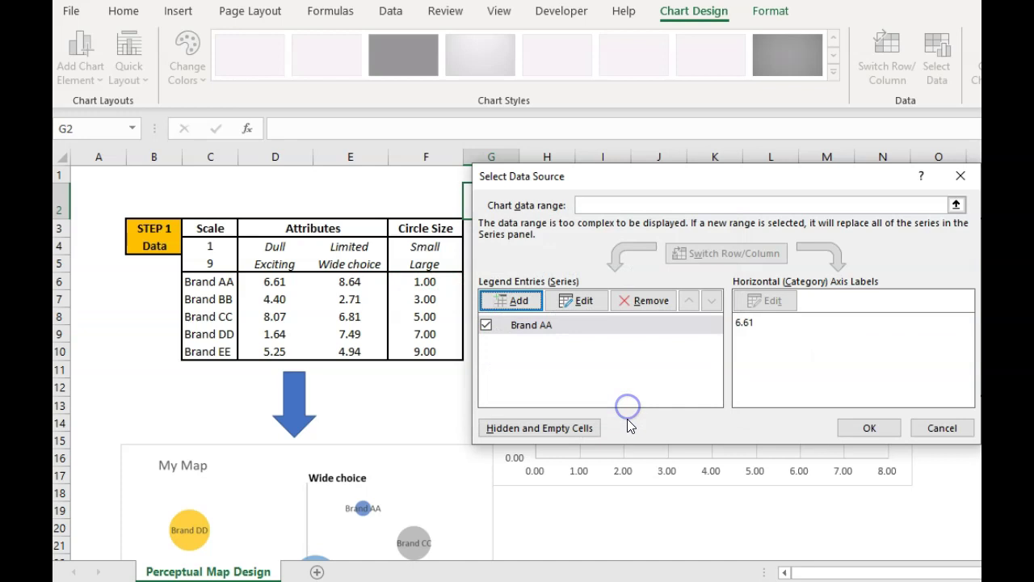
Add a second data series to the chart and take its name from cell C7, Brand BB
{"action": "left_click", "coordinate": [526, 302]}
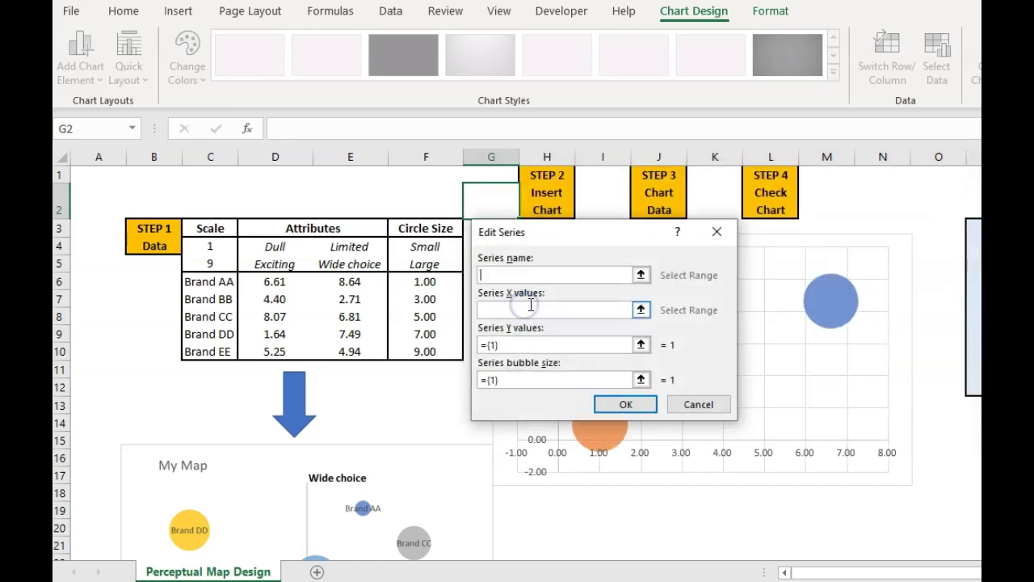
{"action": "left_click", "coordinate": [641, 275]}
{"action": "left_click", "coordinate": [208, 299]}
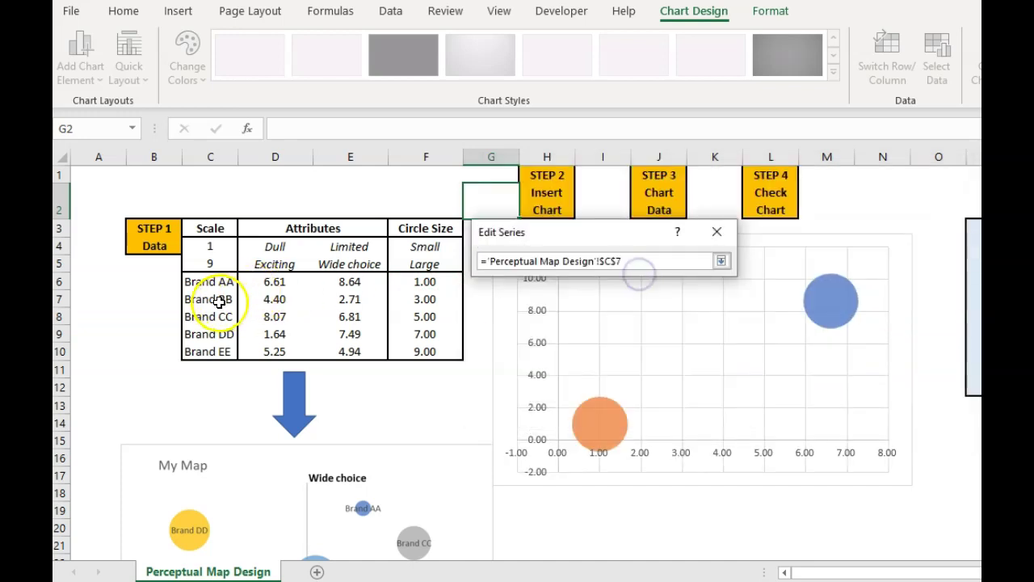
{"action": "left_click", "coordinate": [720, 260]}
Set the Brand BB series' X values to cell D7 and its Y values to cell E7
{"action": "left_click", "coordinate": [706, 307]}
{"action": "left_click", "coordinate": [274, 299]}
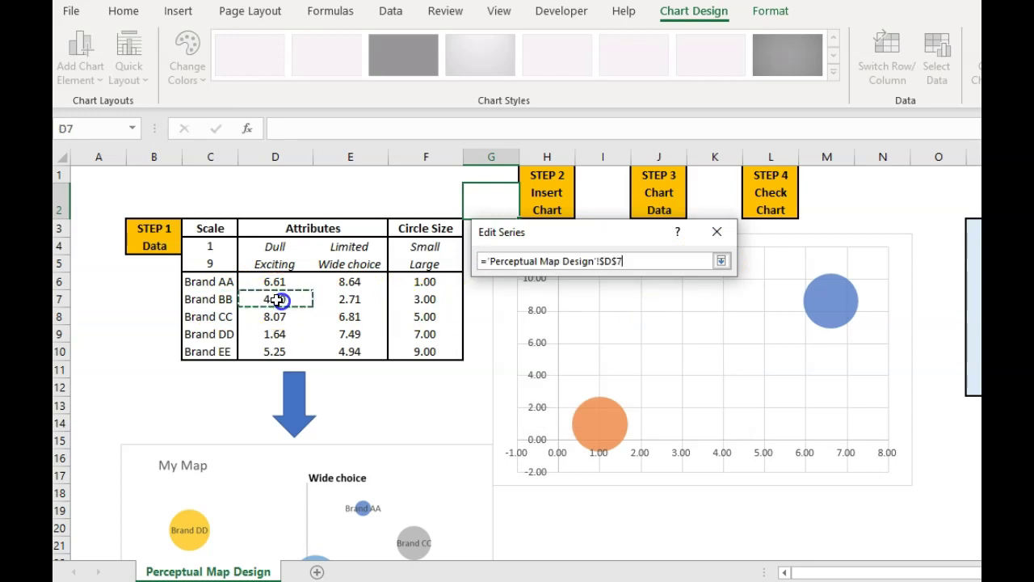
{"action": "left_click", "coordinate": [720, 260]}
{"action": "left_click", "coordinate": [641, 345]}
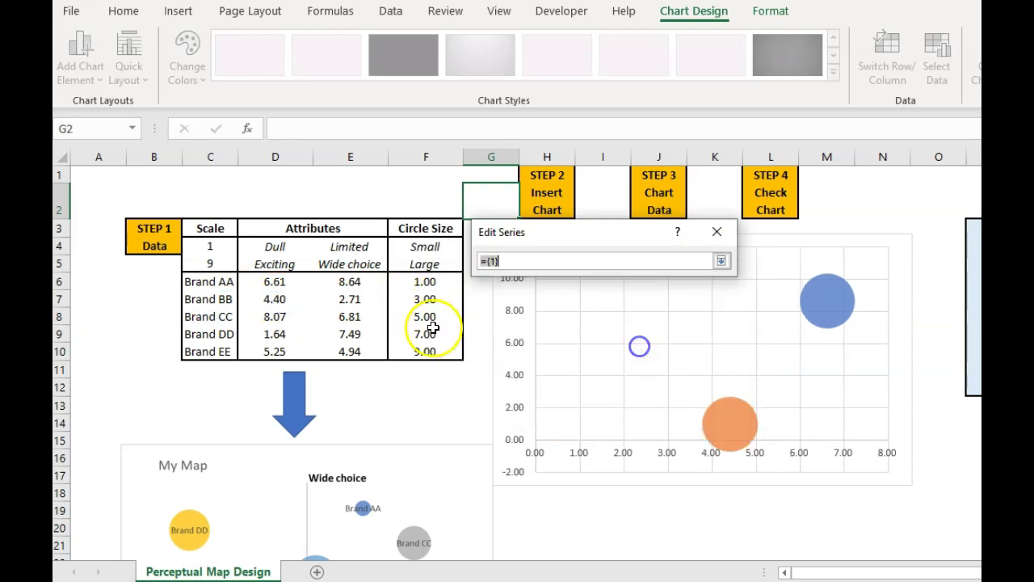
{"action": "left_click", "coordinate": [350, 299]}
{"action": "left_click", "coordinate": [721, 260]}
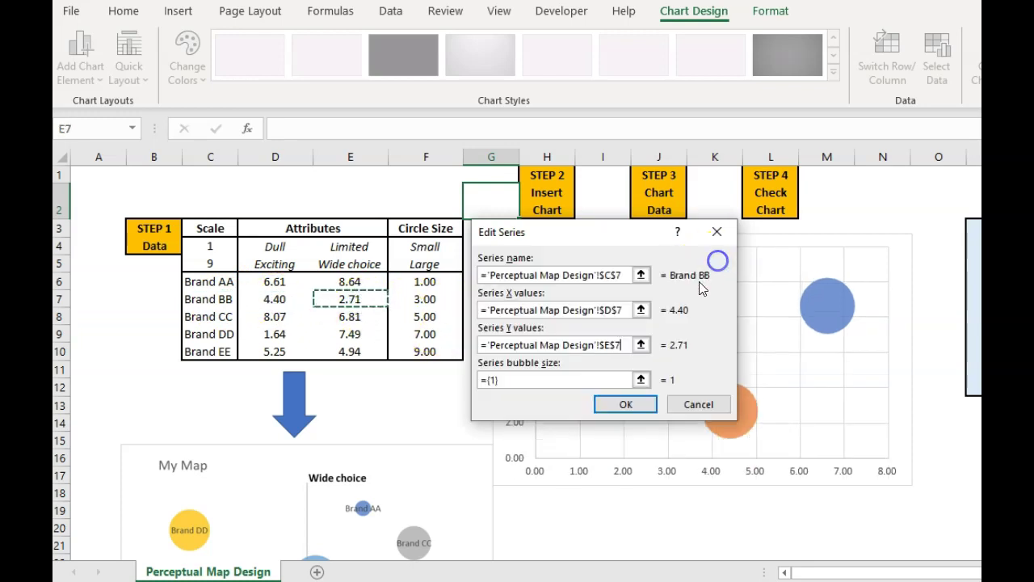
Set the Brand BB series' bubble size to cell F7 and accept the series
{"action": "left_click", "coordinate": [637, 376]}
{"action": "left_click", "coordinate": [439, 299]}
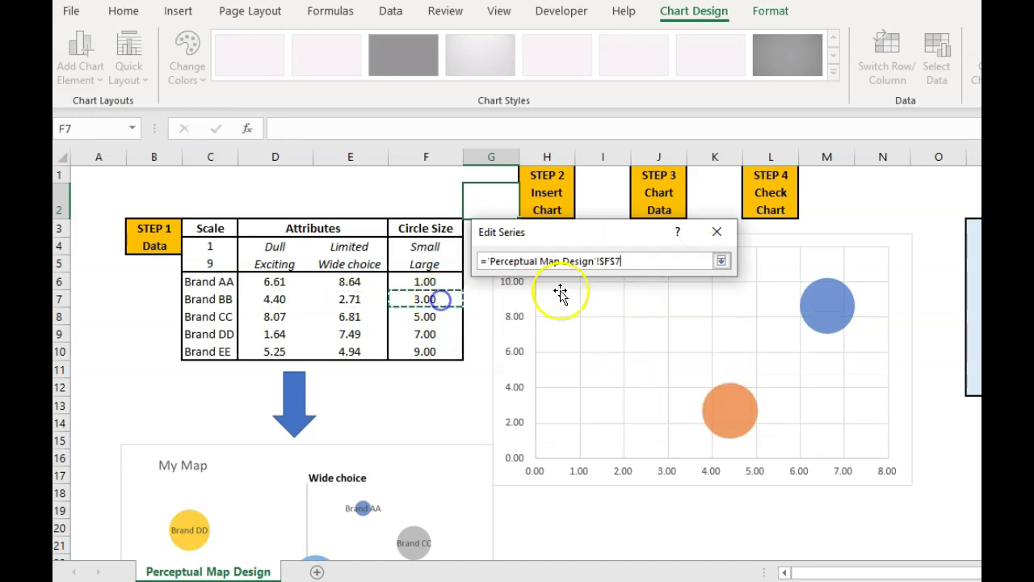
{"action": "left_click", "coordinate": [720, 260]}
{"action": "left_click_drag", "start_coordinate": [654, 238], "coordinate": [685, 193]}
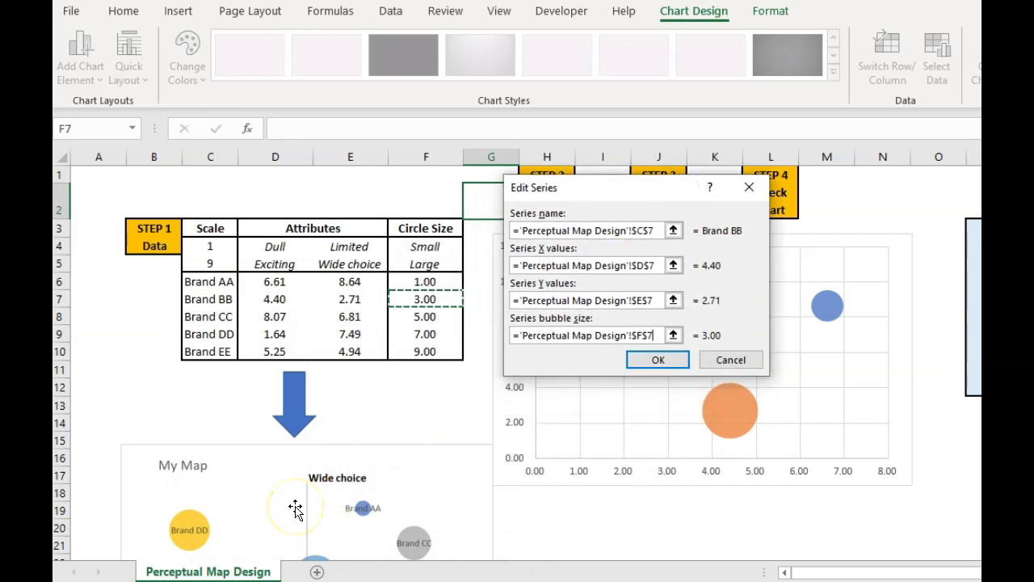
{"action": "key", "text": "Return"}
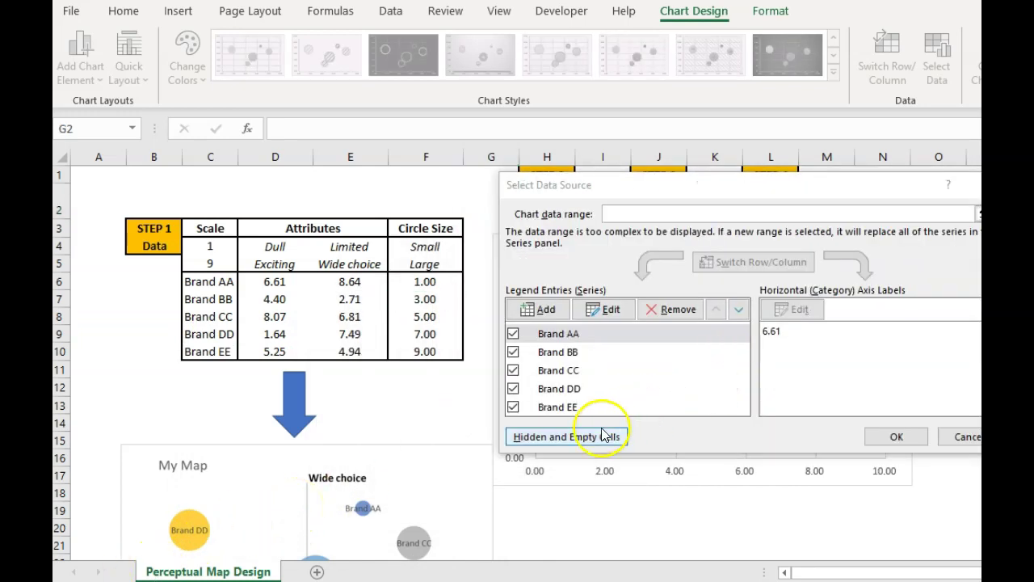
Review the Brand CC series' name, X, Y and bubble size references, and accept the chart's data source
{"action": "left_click", "coordinate": [560, 376]}
{"action": "left_click", "coordinate": [605, 309]}
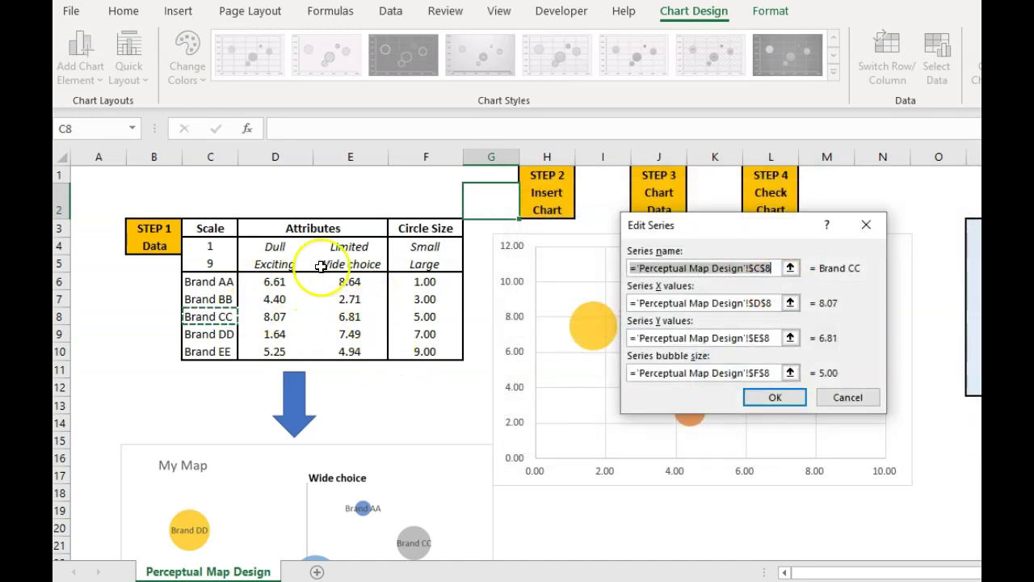
{"action": "left_click", "coordinate": [789, 398]}
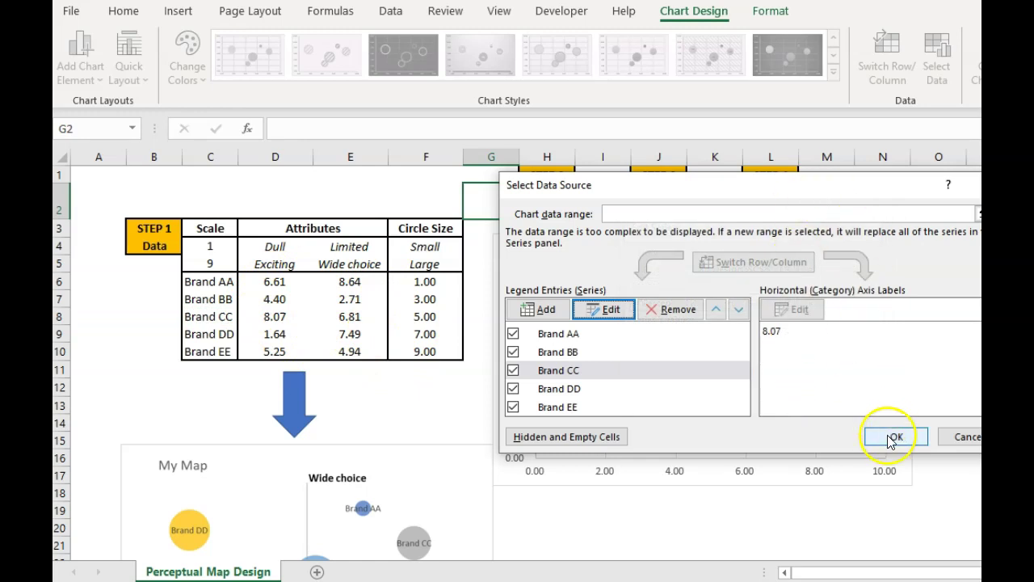
{"action": "left_click", "coordinate": [892, 438]}
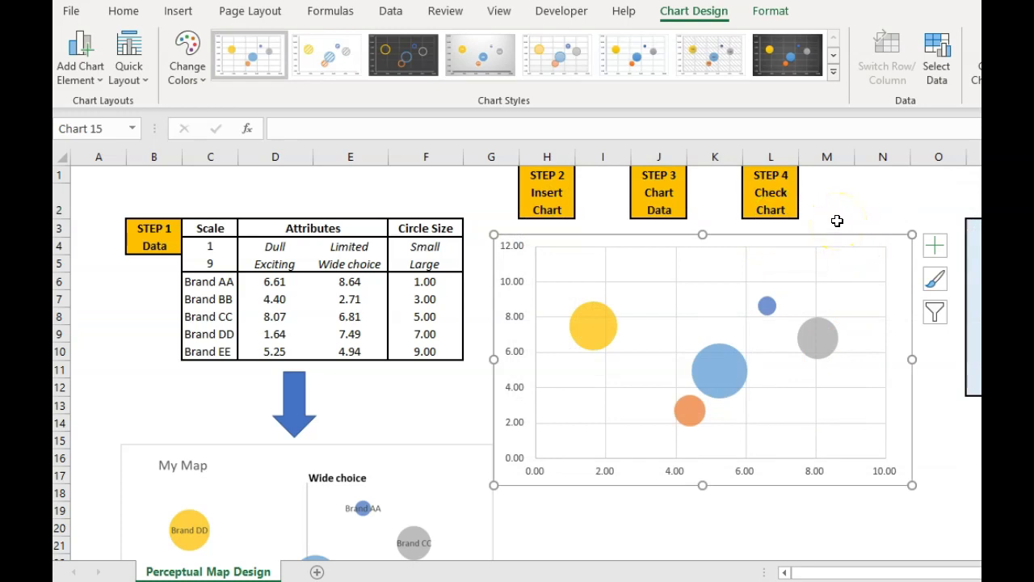
Check the plotted data points of the Brand DD, Brand EE and Brand BB bubbles in the chart
{"action": "mouse_move", "coordinate": [606, 333]}
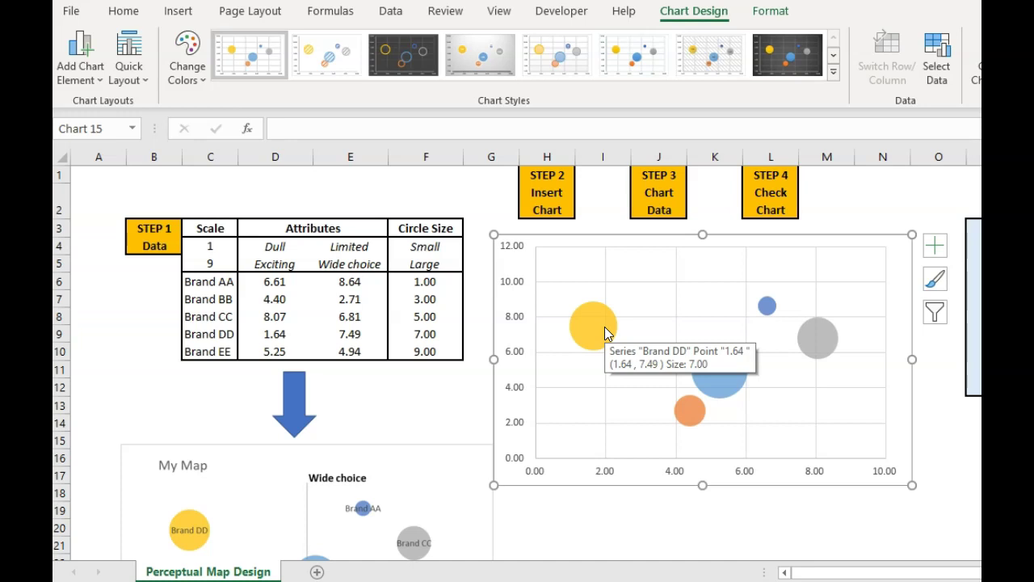
{"action": "mouse_move", "coordinate": [712, 378]}
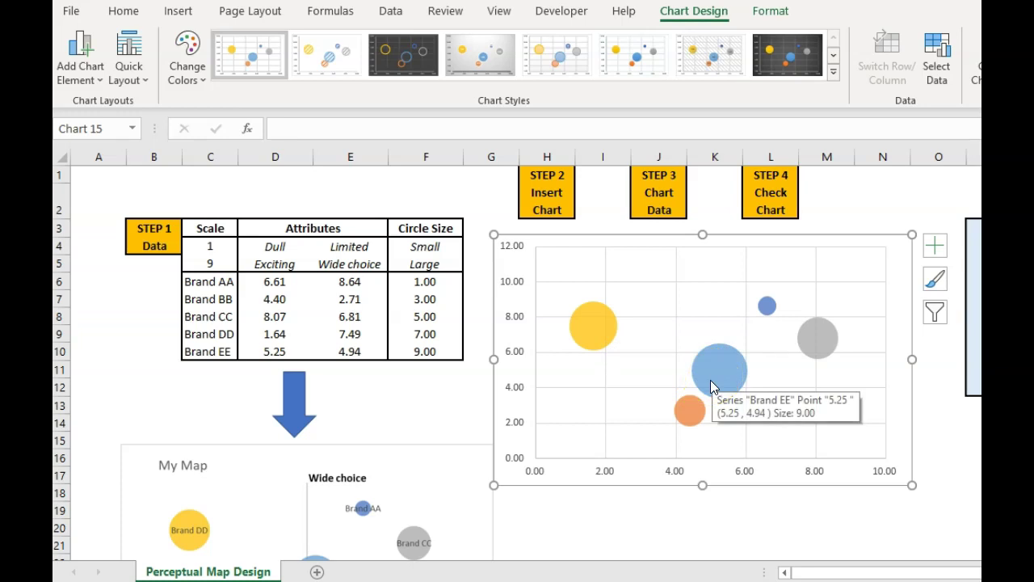
{"action": "mouse_move", "coordinate": [693, 427]}
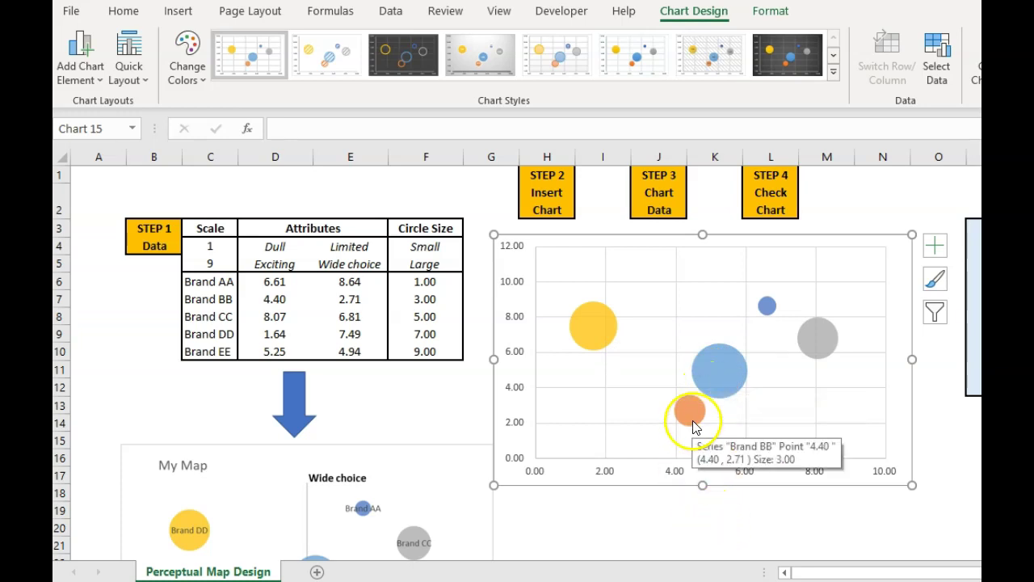
{"action": "left_click", "coordinate": [699, 541]}
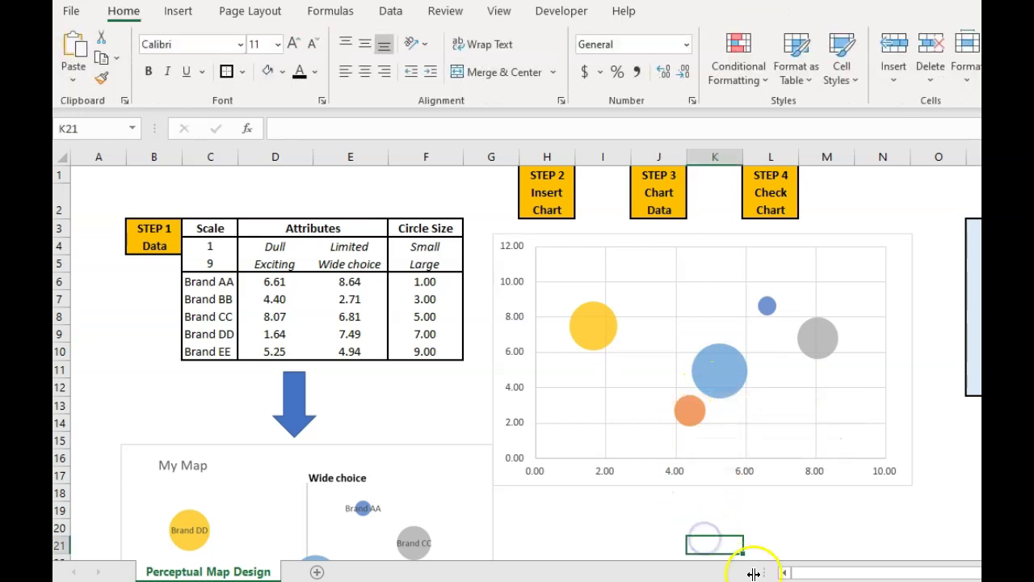
Add a chart title to the bubble chart and change its text to My Map
{"action": "left_click_drag", "start_coordinate": [797, 567], "coordinate": [920, 571]}
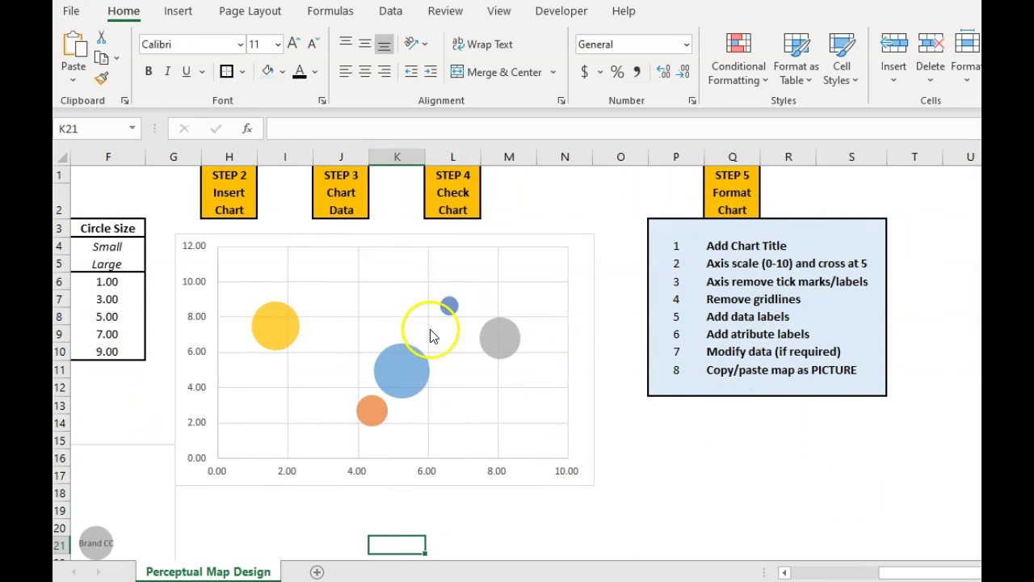
{"action": "left_click", "coordinate": [594, 382]}
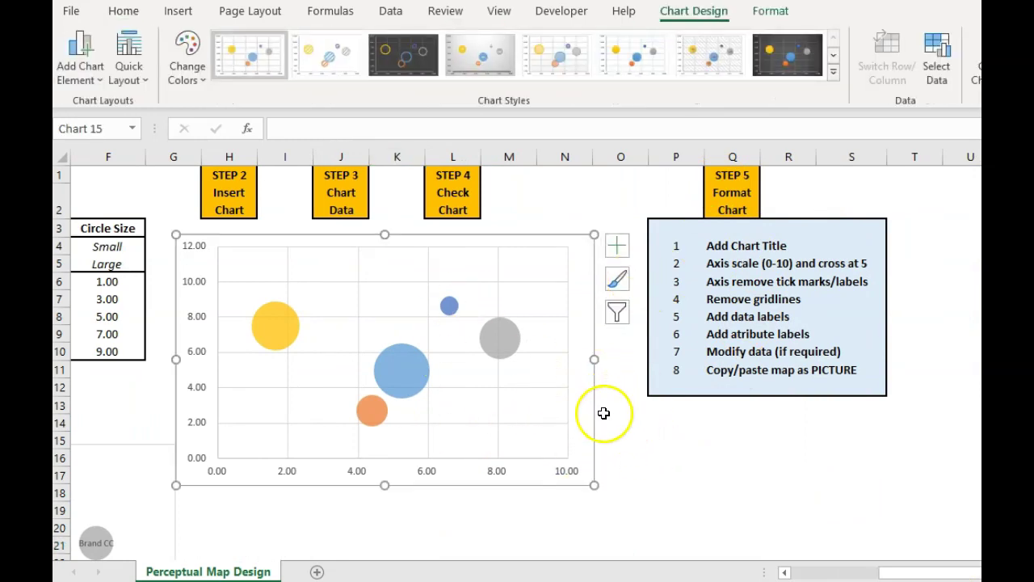
{"action": "left_click", "coordinate": [622, 248]}
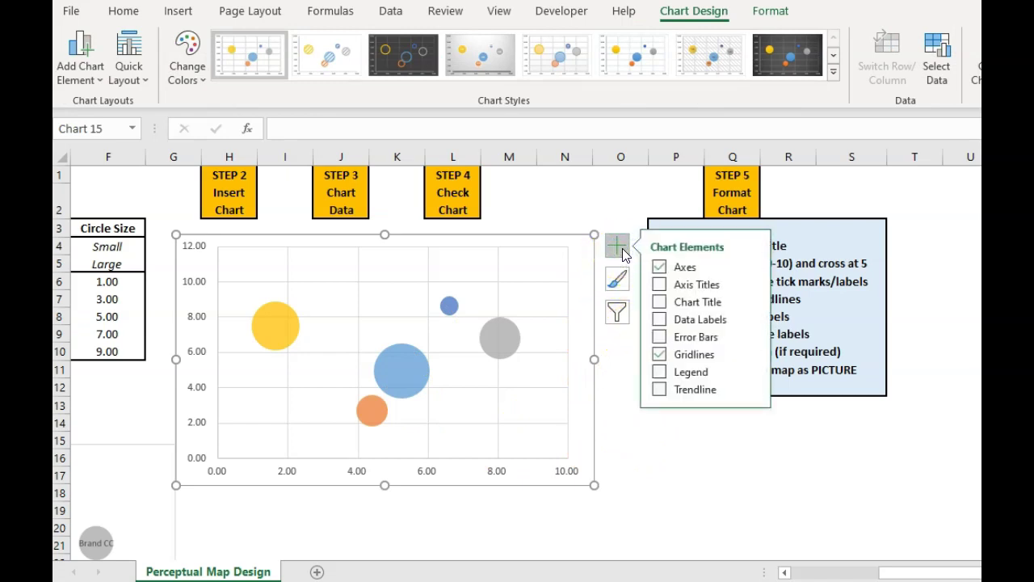
{"action": "left_click", "coordinate": [659, 302]}
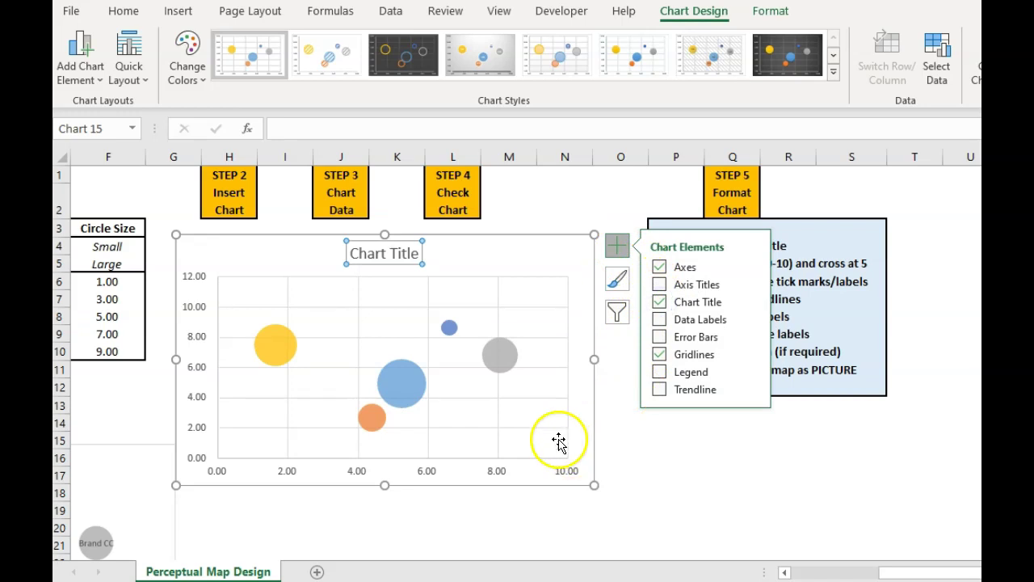
{"action": "left_click", "coordinate": [381, 253]}
{"action": "triple_click", "coordinate": [388, 255]}
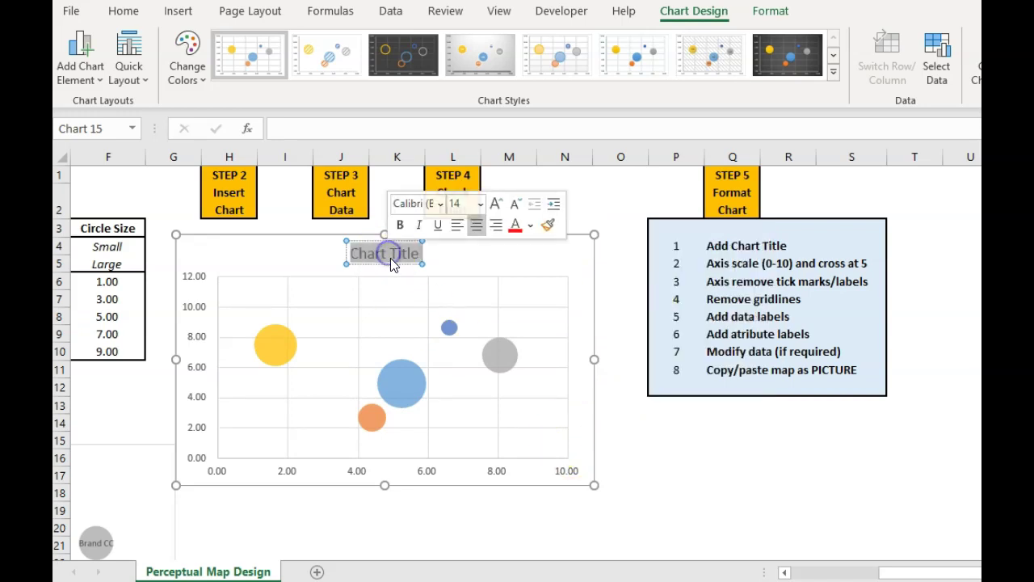
{"action": "type", "text": "My M"}
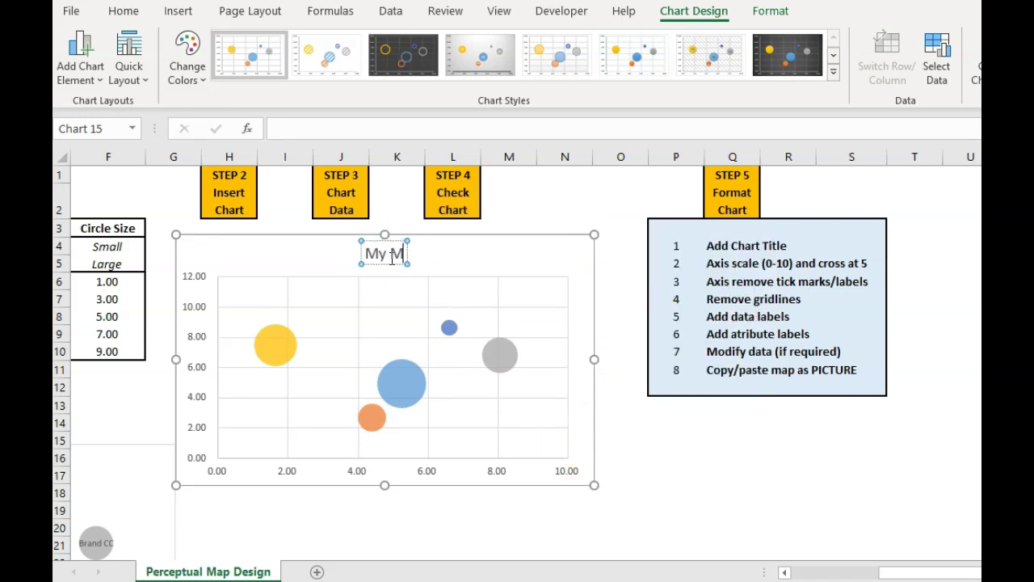
{"action": "type", "text": "ap"}
{"action": "left_click", "coordinate": [661, 434]}
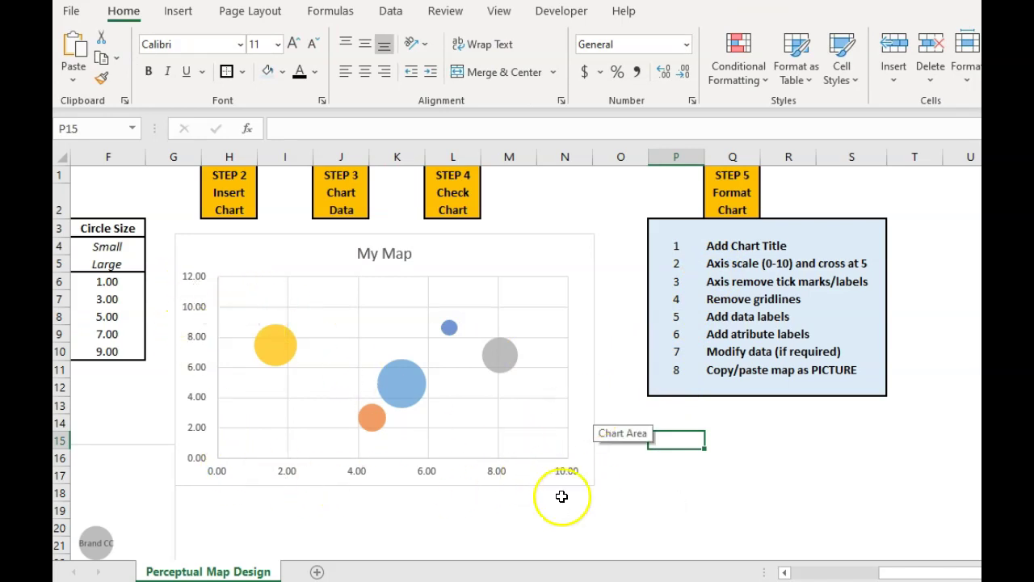
Format the horizontal axis so that the vertical axis crosses it at axis value 5.0
{"action": "left_click", "coordinate": [590, 269]}
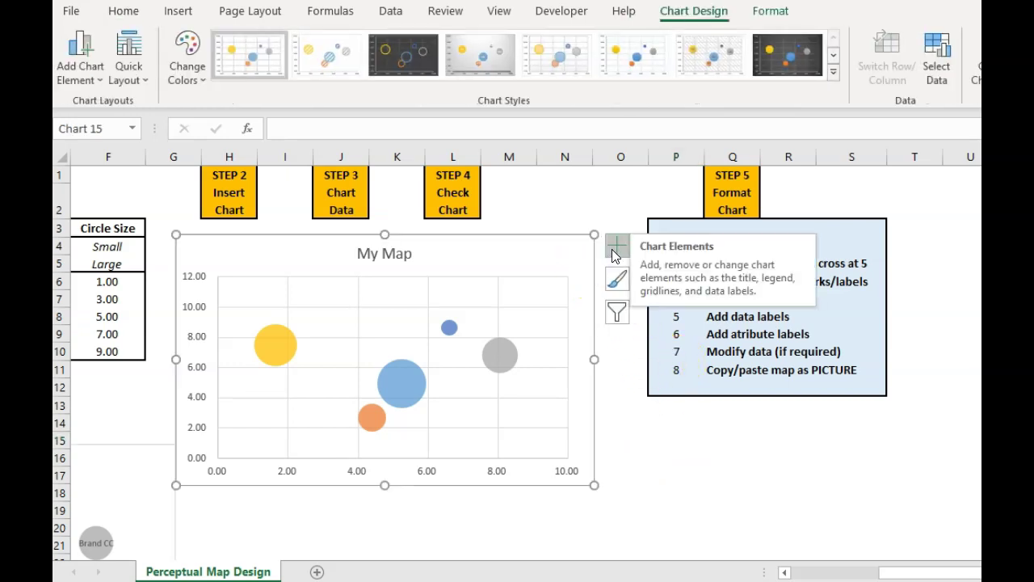
{"action": "left_click", "coordinate": [614, 253]}
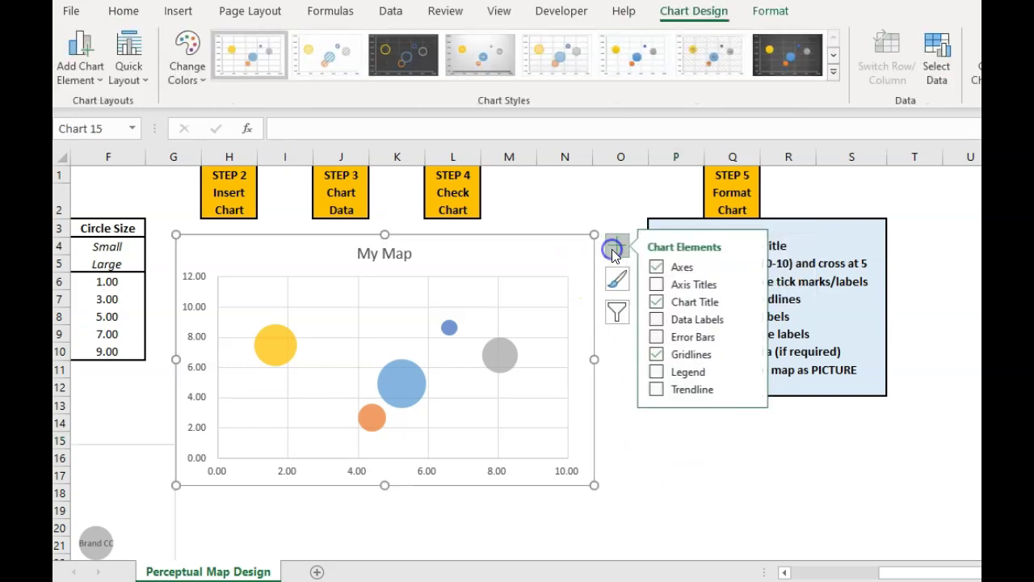
{"action": "left_click", "coordinate": [751, 267]}
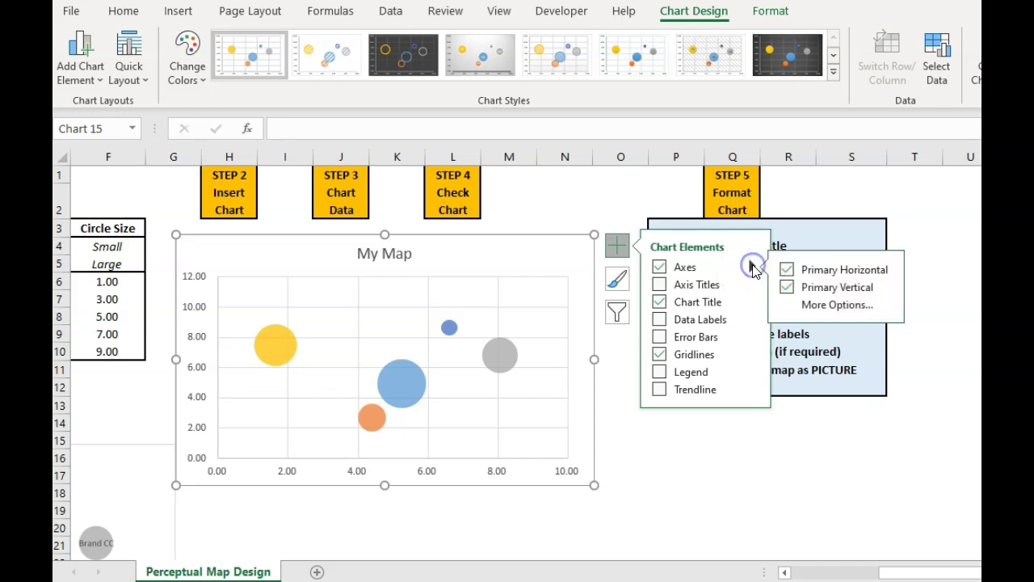
{"action": "left_click", "coordinate": [836, 305]}
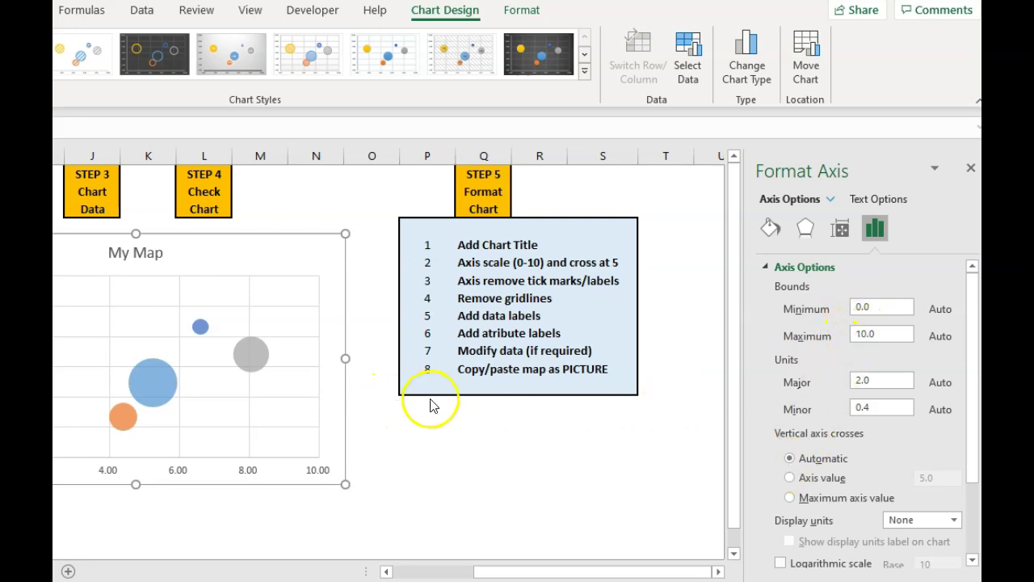
{"action": "left_click", "coordinate": [790, 477]}
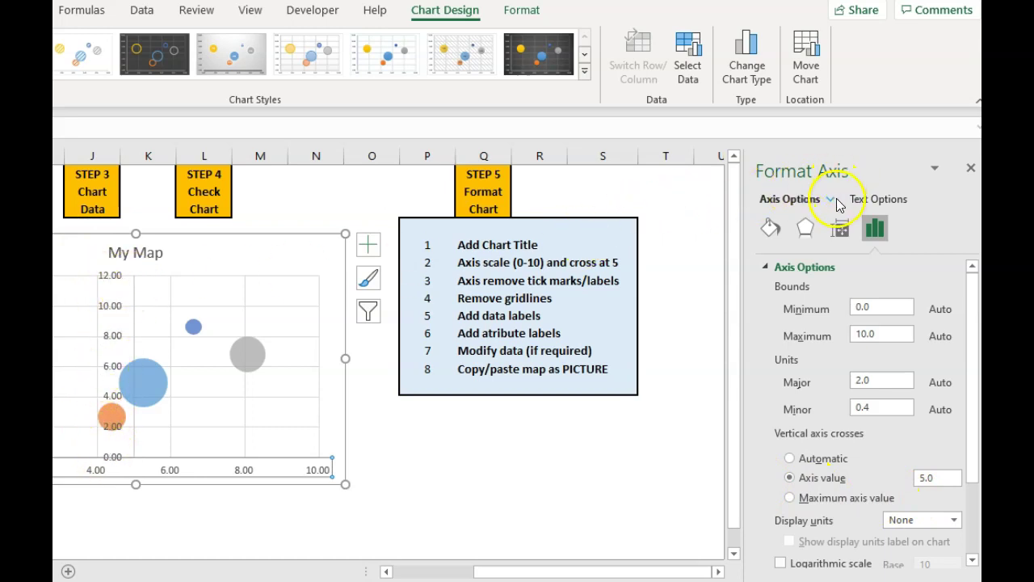
Set the vertical axis maximum to 10 and make the horizontal axis cross it at axis value 5
{"action": "left_click", "coordinate": [836, 202]}
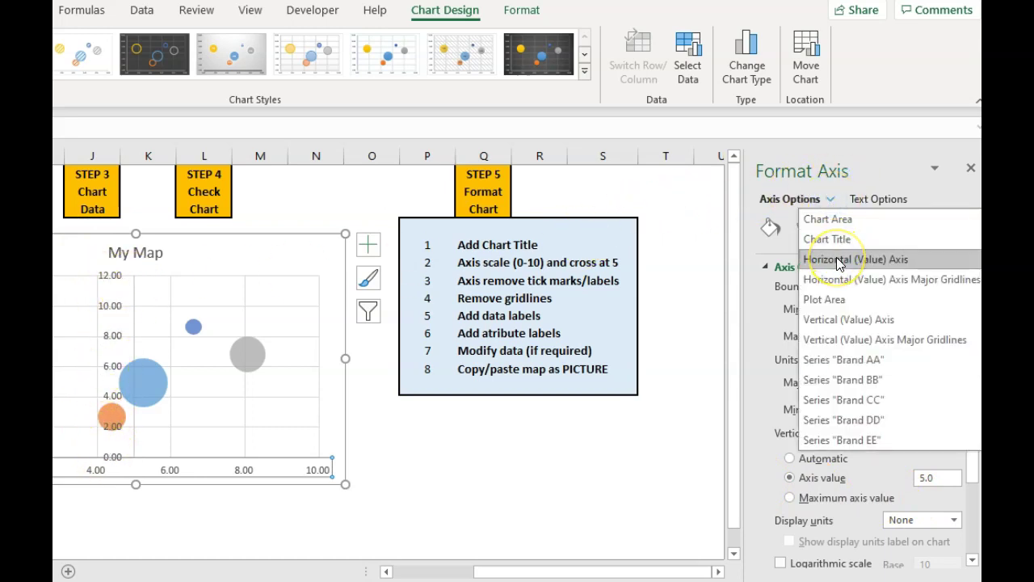
{"action": "left_click", "coordinate": [835, 320]}
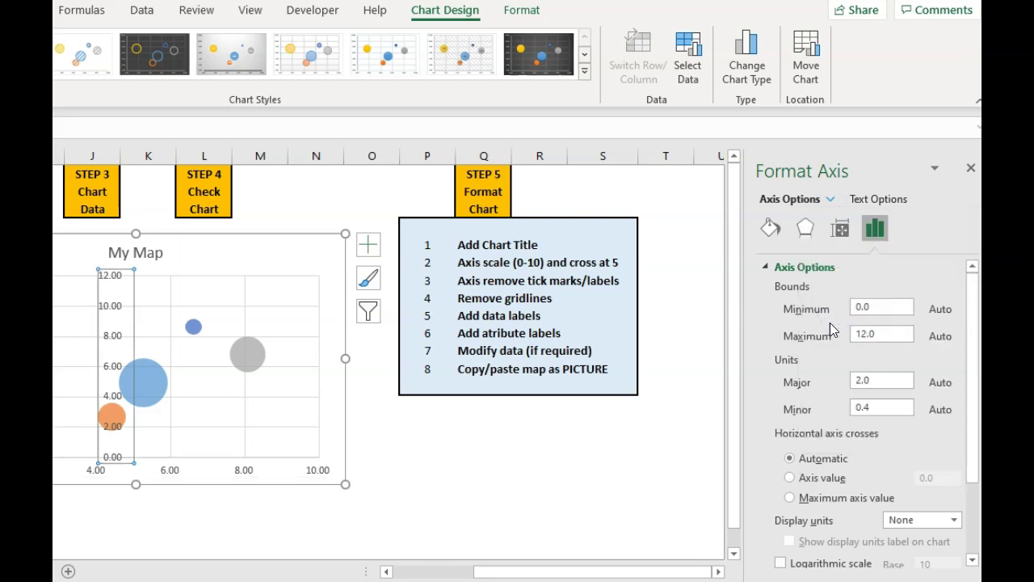
{"action": "left_click", "coordinate": [881, 338]}
{"action": "left_click", "coordinate": [791, 479]}
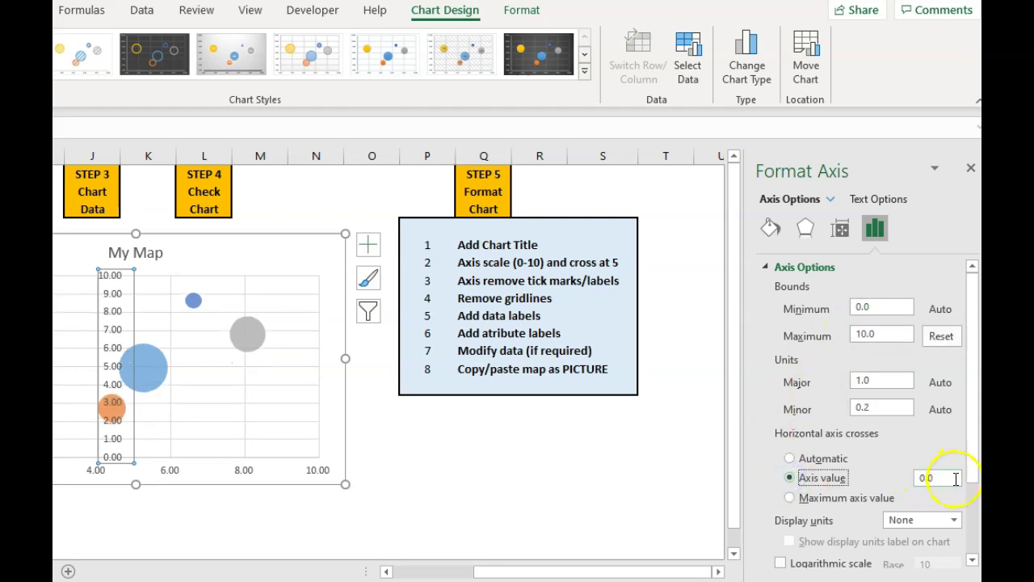
{"action": "left_click", "coordinate": [926, 480]}
{"action": "type", "text": "5"}
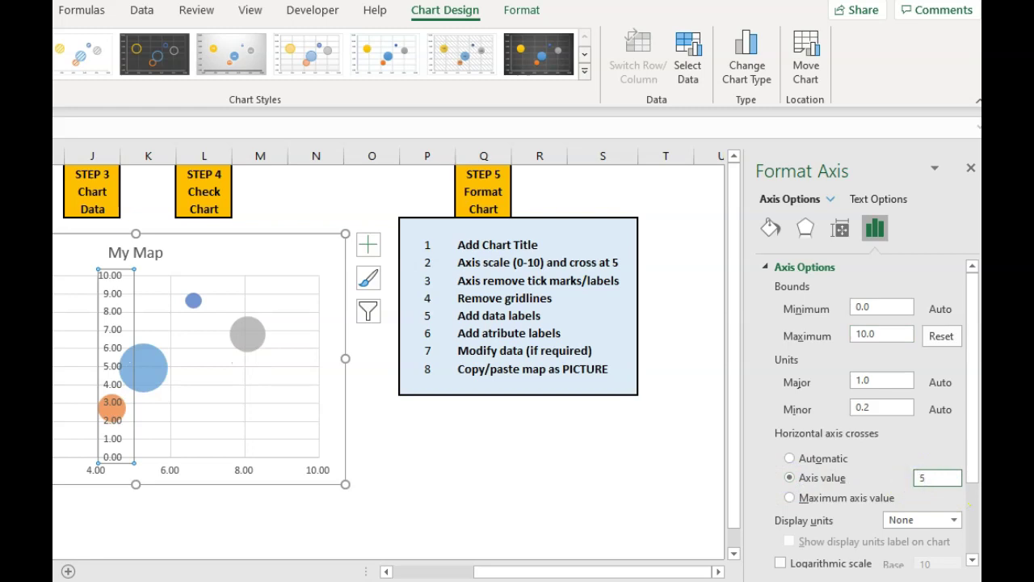
{"action": "scroll", "coordinate": [837, 478], "scroll_direction": "down", "scroll_amount": 1}
{"action": "key", "text": "Return"}
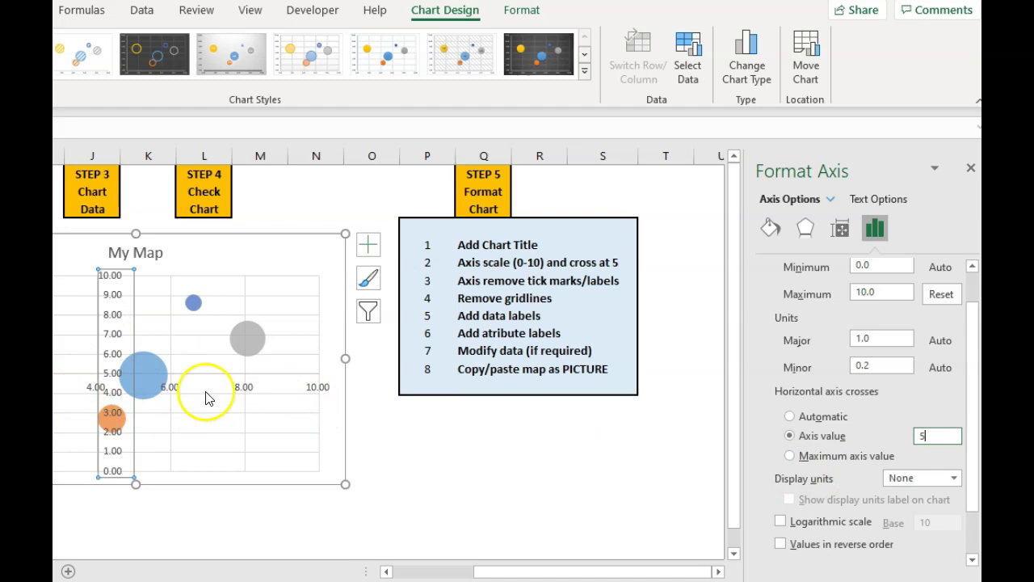
Check the vertical axis tick mark types and set the axis label position to None
{"action": "scroll", "coordinate": [850, 473], "scroll_direction": "down", "scroll_amount": 1}
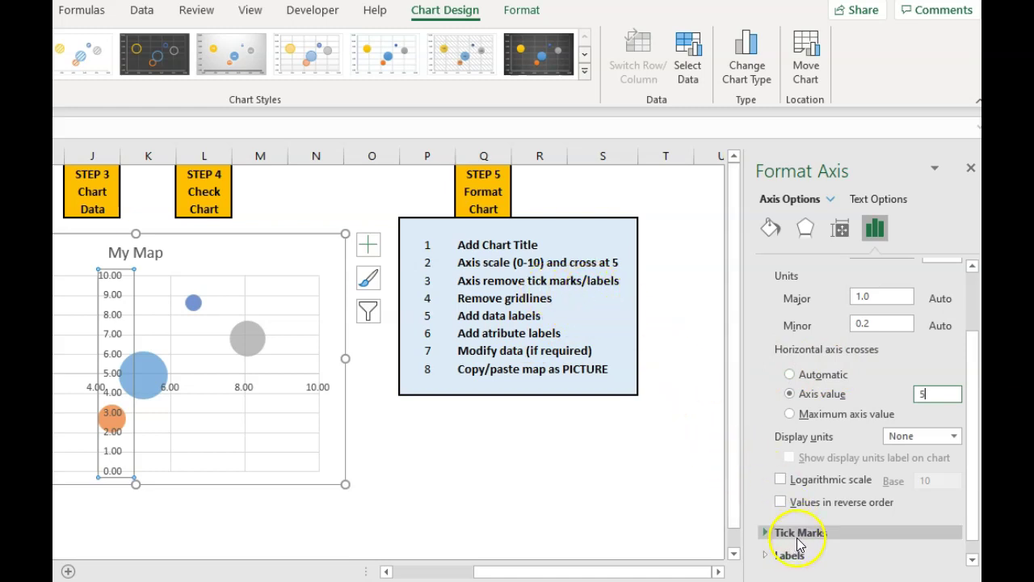
{"action": "left_click", "coordinate": [798, 533]}
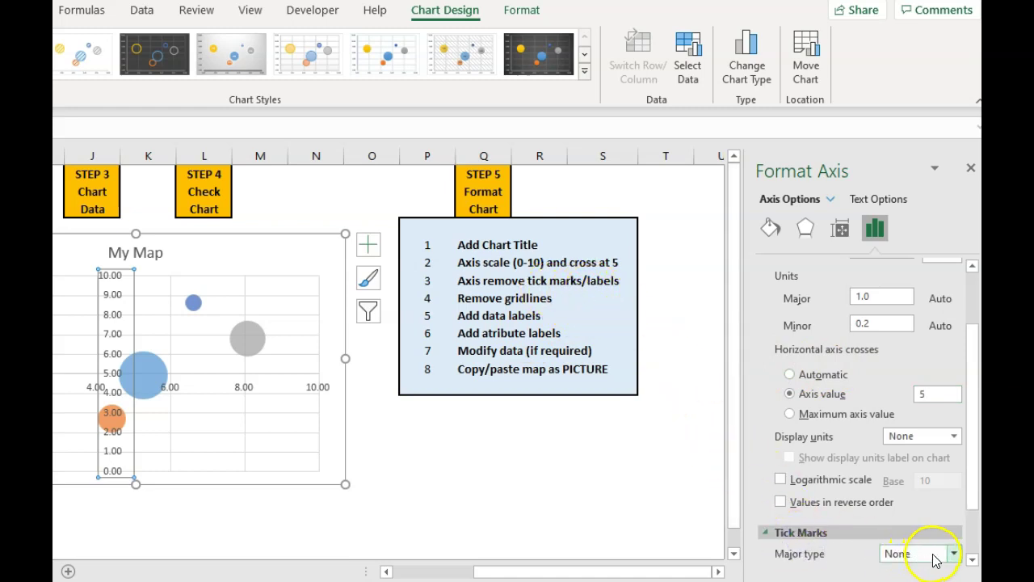
{"action": "scroll", "coordinate": [854, 542], "scroll_direction": "down", "scroll_amount": 1}
{"action": "scroll", "coordinate": [814, 540], "scroll_direction": "down", "scroll_amount": 1}
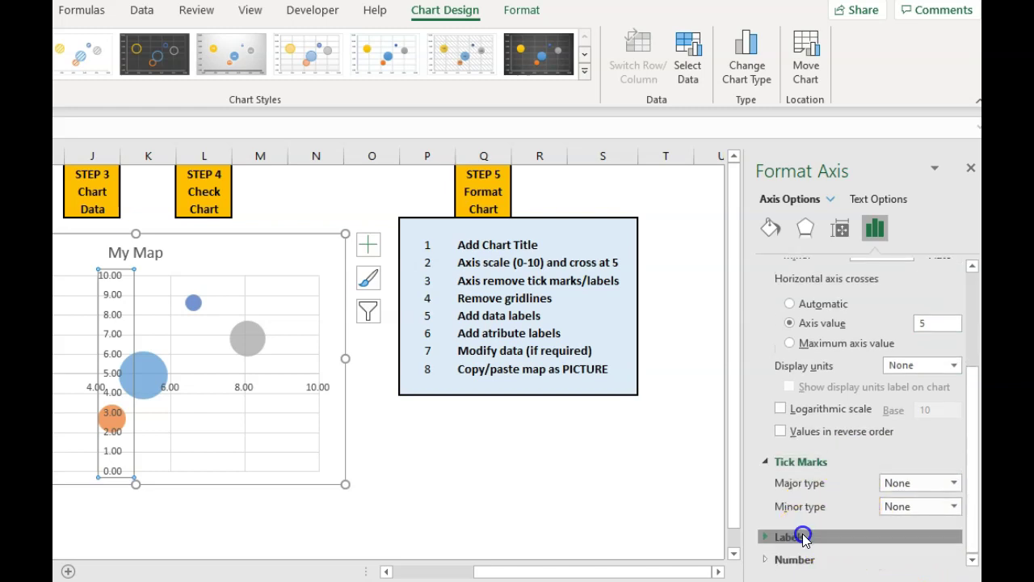
{"action": "left_click", "coordinate": [799, 533]}
{"action": "scroll", "coordinate": [848, 529], "scroll_direction": "down", "scroll_amount": 1}
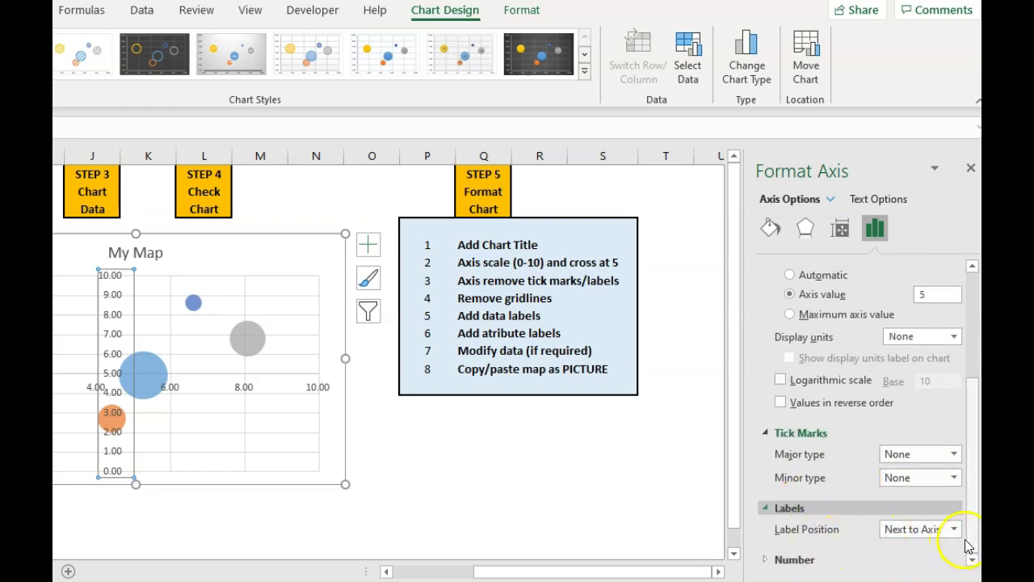
{"action": "left_click", "coordinate": [953, 528]}
{"action": "left_click", "coordinate": [910, 511]}
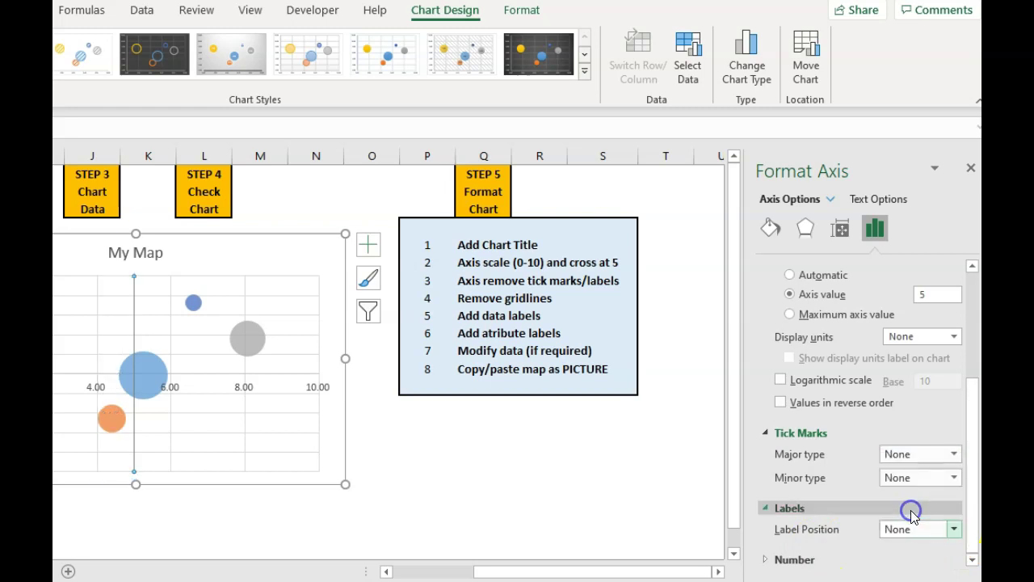
Set the horizontal axis label position to None and close the axis formatting options
{"action": "left_click", "coordinate": [830, 199]}
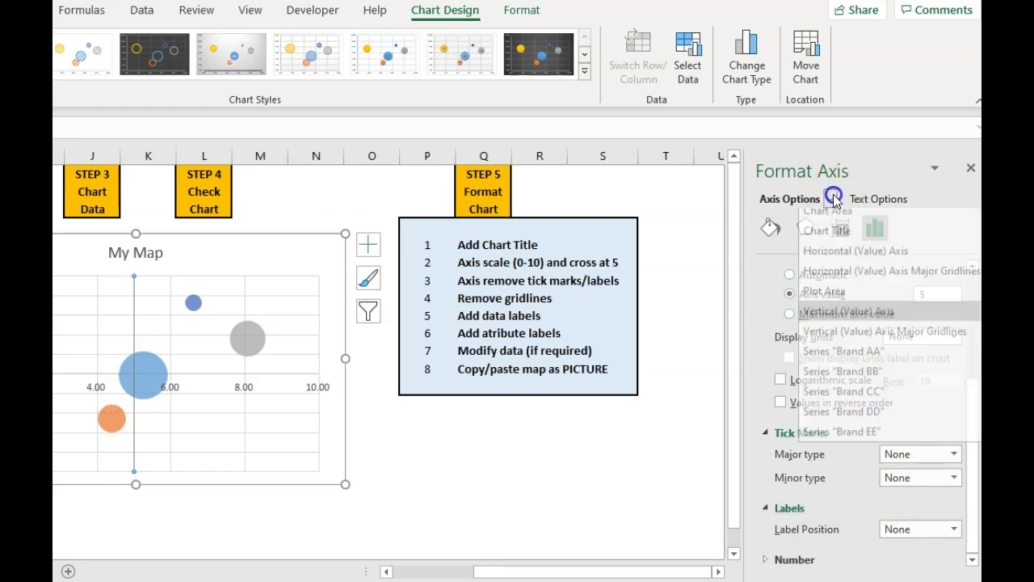
{"action": "left_click", "coordinate": [849, 259]}
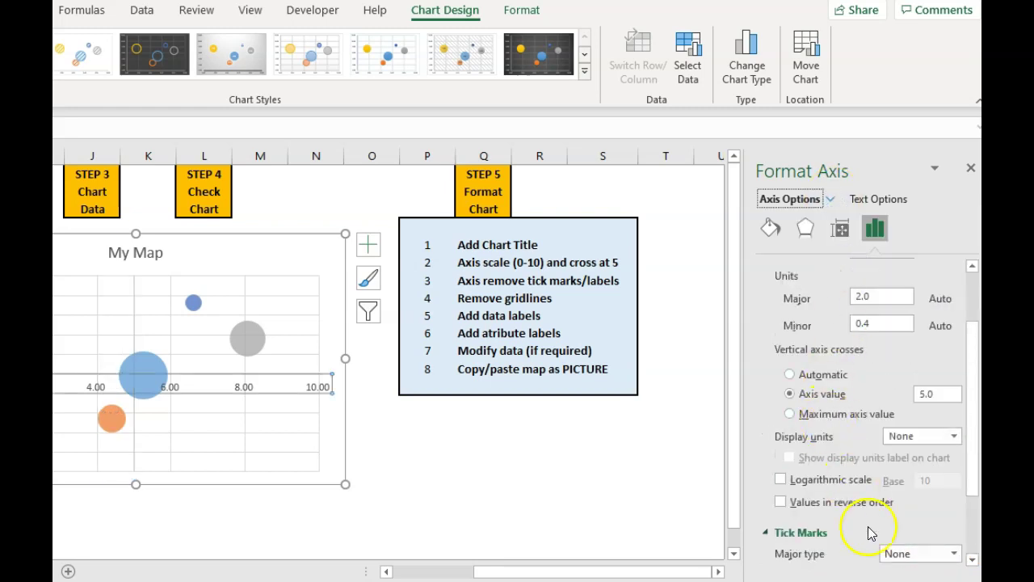
{"action": "scroll", "coordinate": [866, 537], "scroll_direction": "down", "scroll_amount": 3}
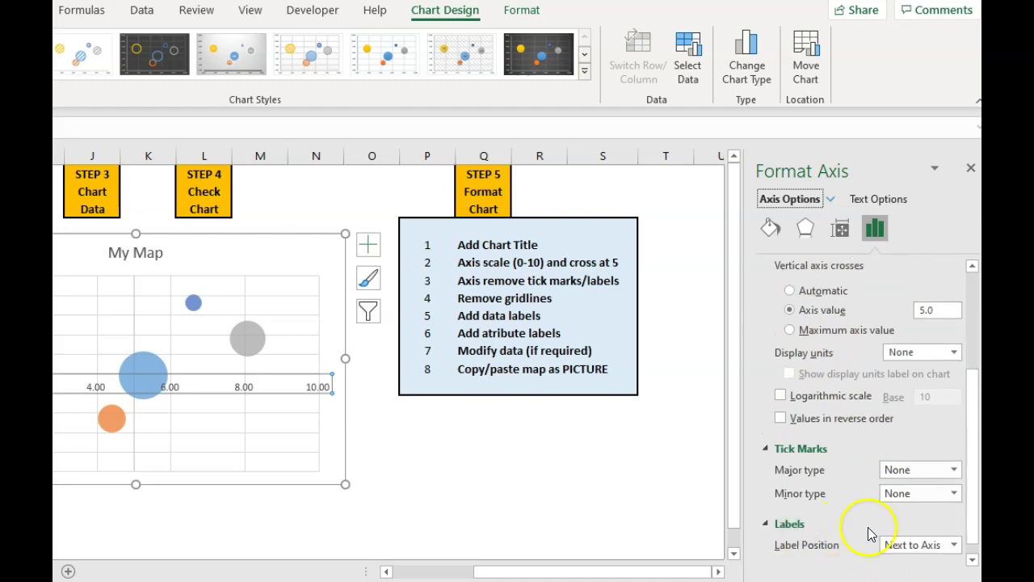
{"action": "left_click", "coordinate": [954, 544]}
{"action": "left_click", "coordinate": [925, 527]}
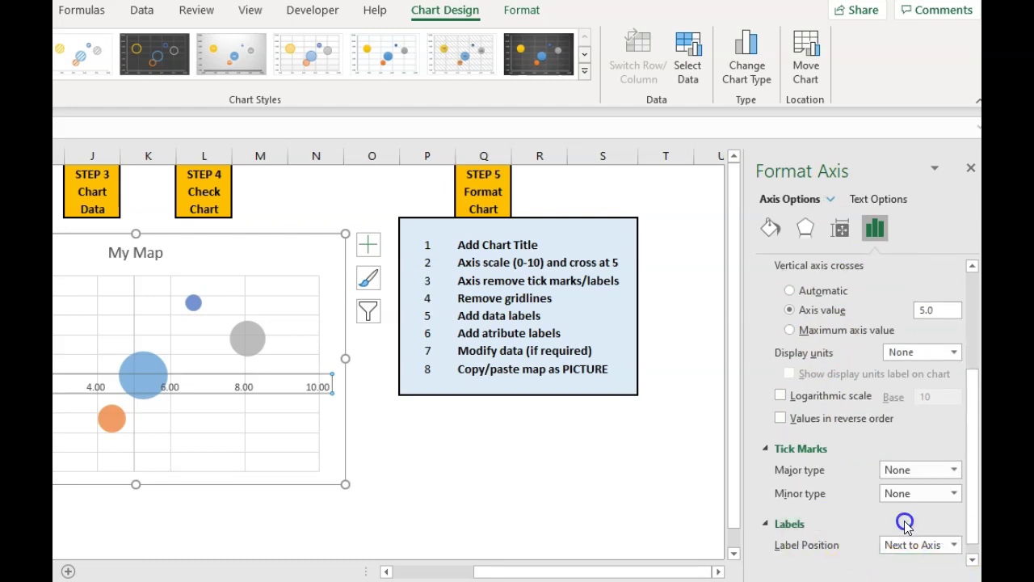
{"action": "left_click", "coordinate": [969, 169]}
Remove the gridlines from the My Map bubble chart
{"action": "left_click_drag", "start_coordinate": [676, 570], "coordinate": [645, 568]}
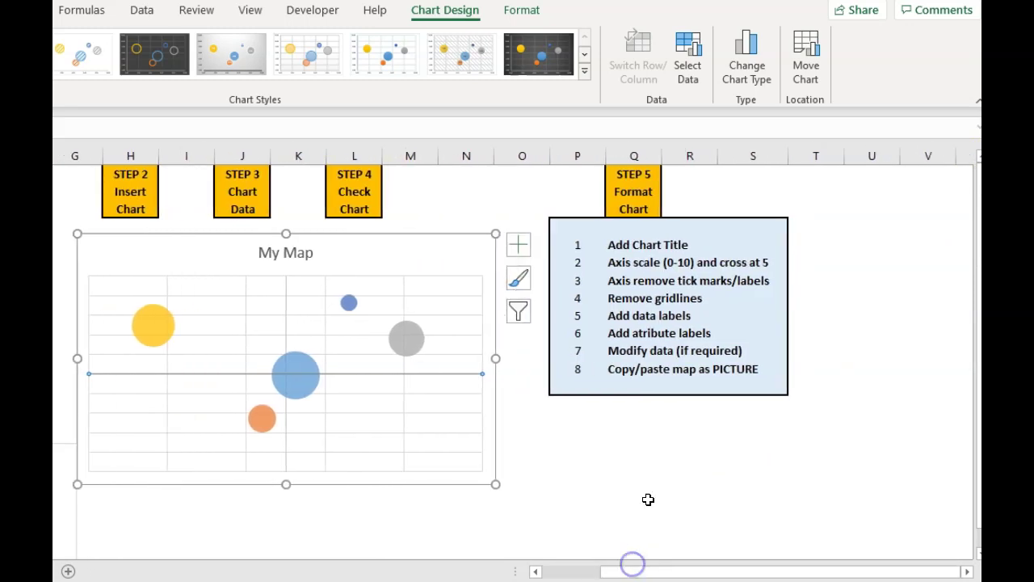
{"action": "left_click", "coordinate": [518, 253]}
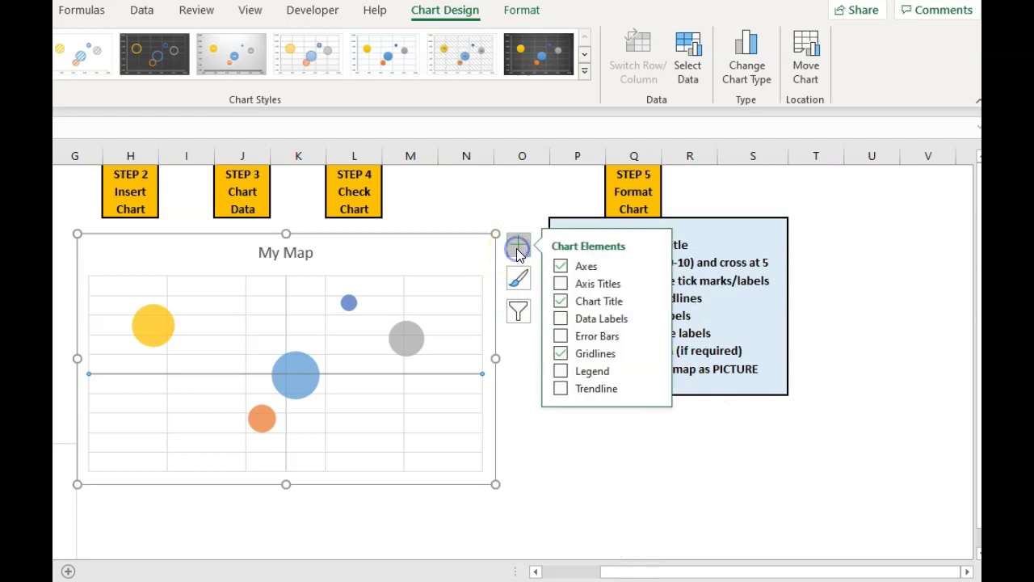
{"action": "left_click", "coordinate": [561, 354]}
{"action": "left_click", "coordinate": [523, 422]}
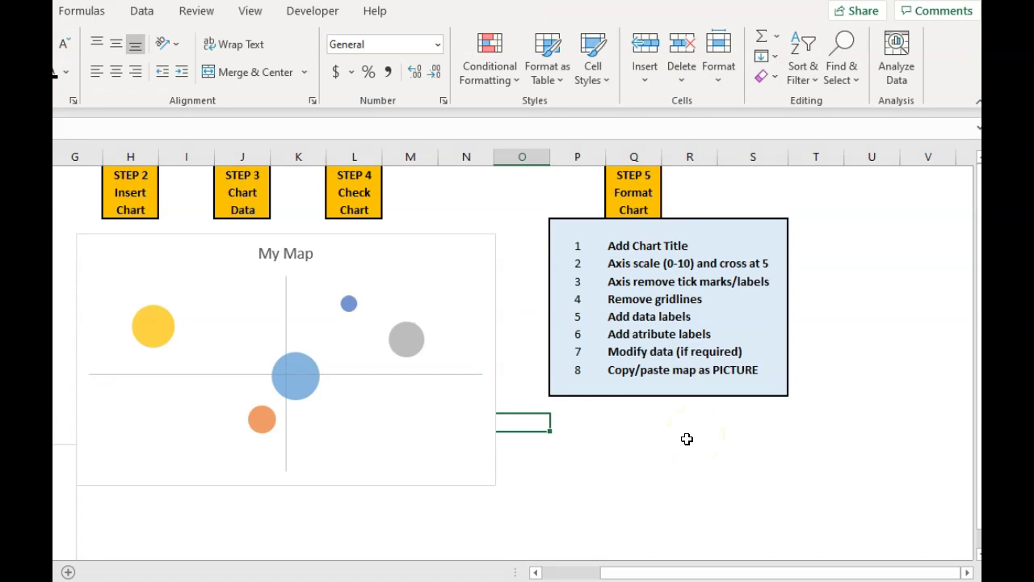
Add data labels to all the bubbles in the My Map chart
{"action": "left_click", "coordinate": [494, 311]}
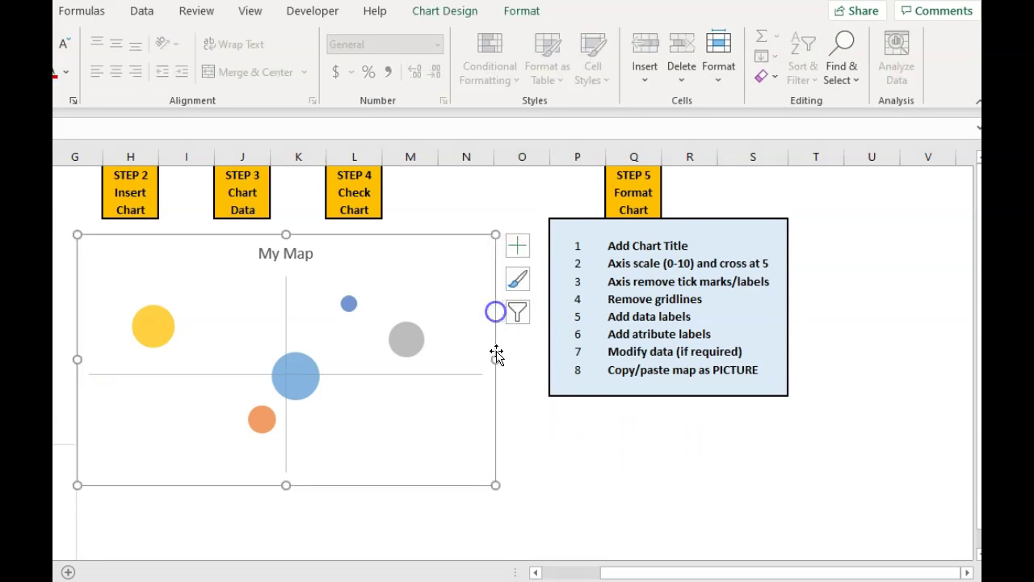
{"action": "left_click", "coordinate": [511, 254]}
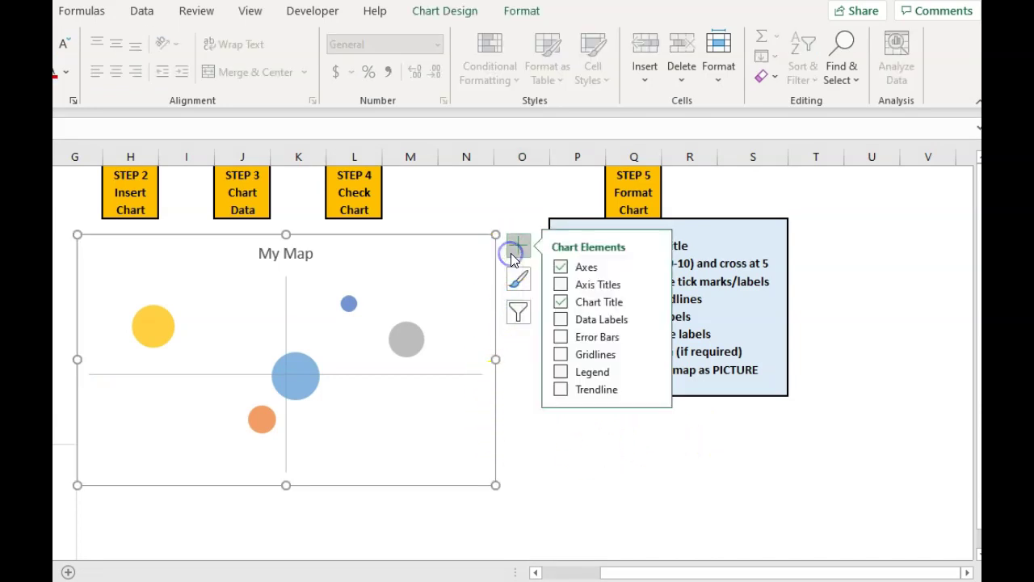
{"action": "left_click", "coordinate": [561, 319]}
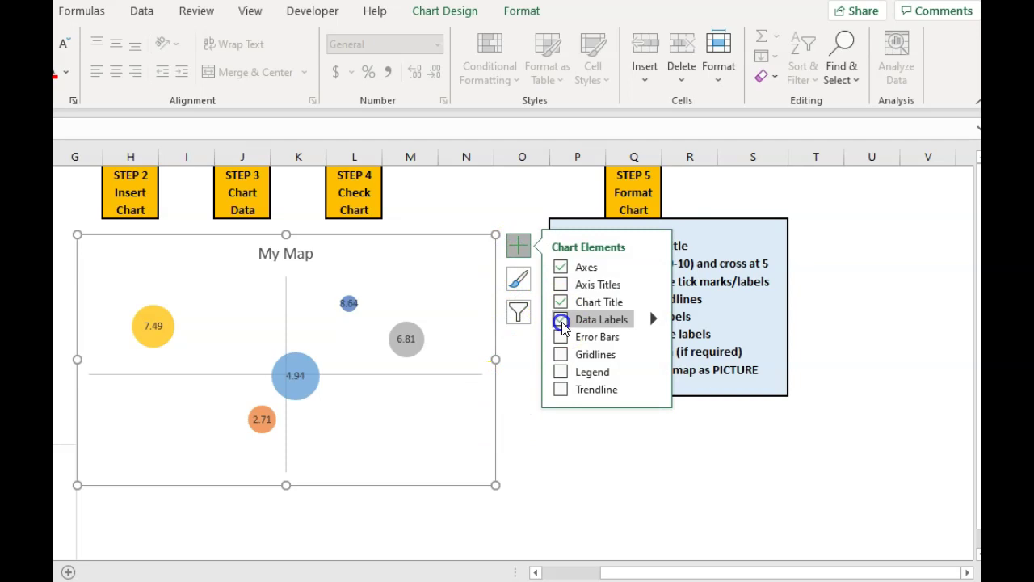
Make the grey Brand CC bubble's data label show only the series name, without the Y value or leader lines
{"action": "left_click", "coordinate": [405, 339]}
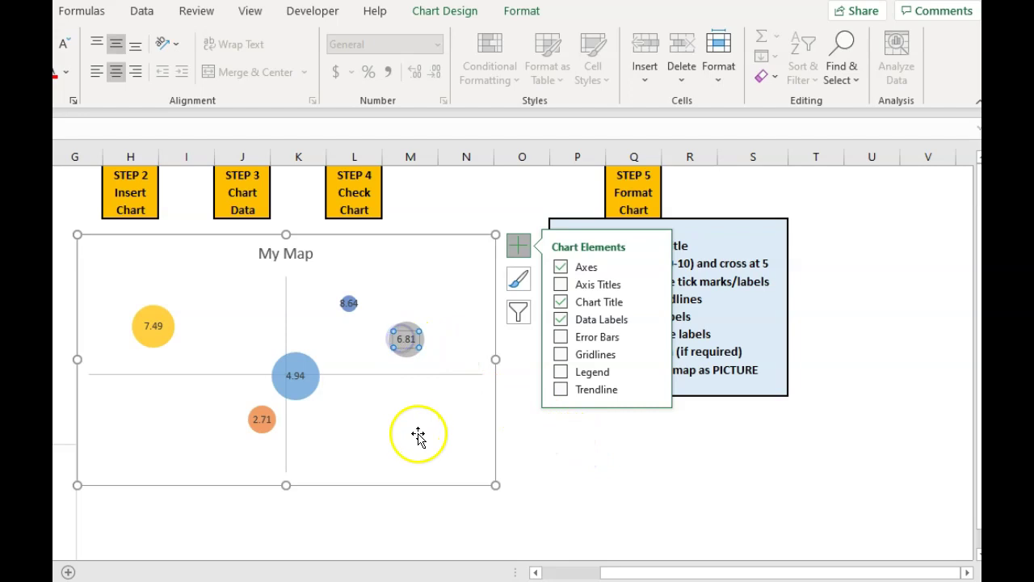
{"action": "left_click", "coordinate": [652, 319]}
{"action": "left_click", "coordinate": [708, 449]}
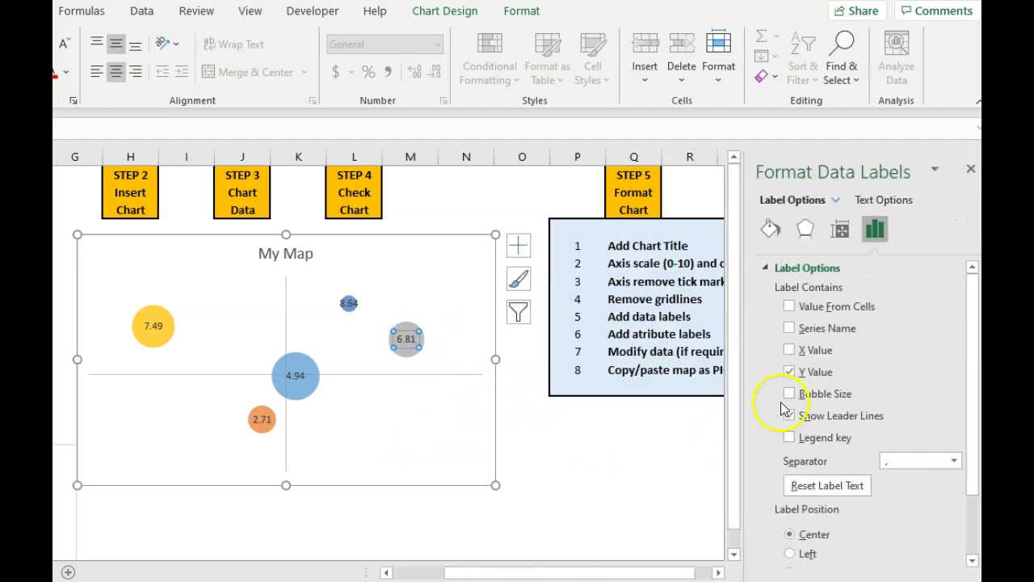
{"action": "left_click", "coordinate": [789, 328]}
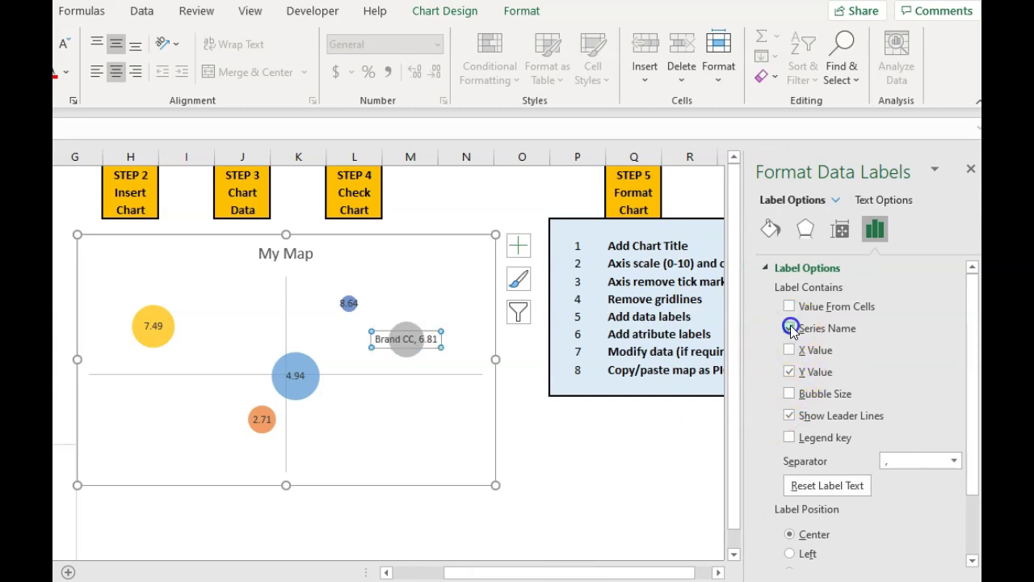
{"action": "left_click", "coordinate": [789, 374]}
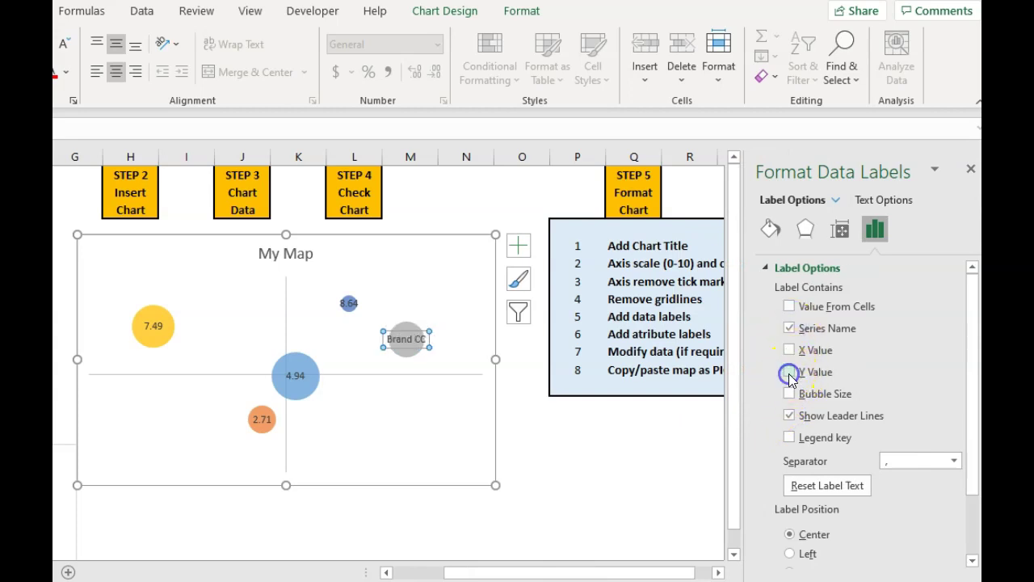
{"action": "left_click", "coordinate": [790, 415]}
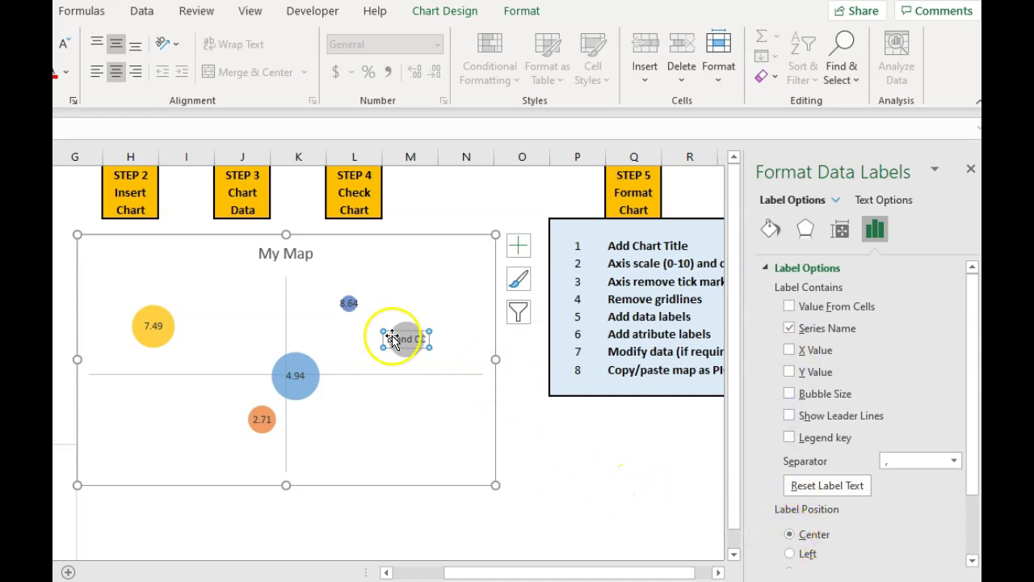
Make the small dark blue Brand AA bubble's label show only the series name, turning off Y value and leader lines
{"action": "left_click", "coordinate": [348, 303]}
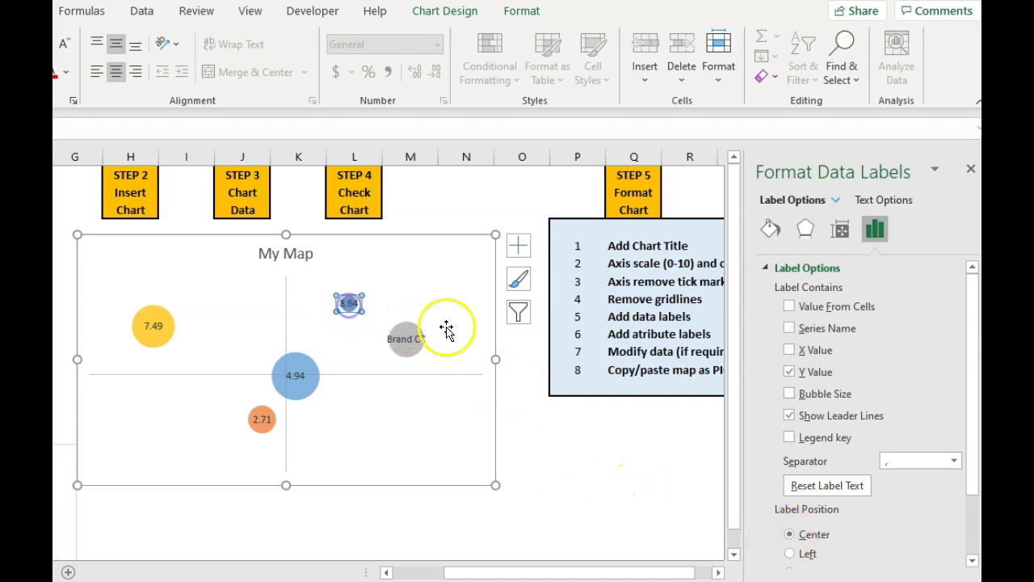
{"action": "left_click", "coordinate": [788, 328]}
{"action": "left_click", "coordinate": [790, 372]}
{"action": "left_click", "coordinate": [789, 415]}
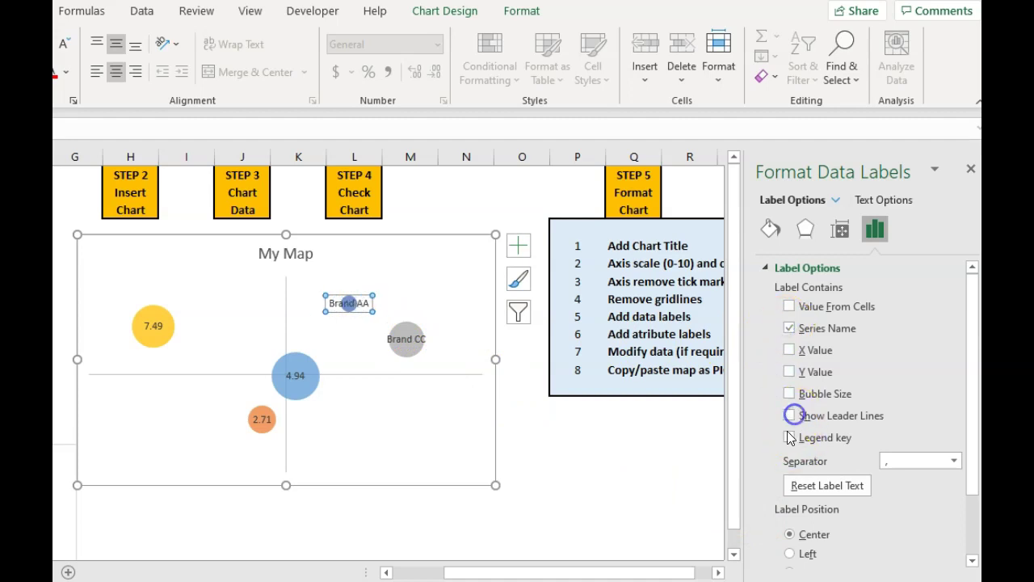
Switch the light blue Brand EE bubble's label to the series name only, with Y value and leader lines off
{"action": "left_click", "coordinate": [294, 375]}
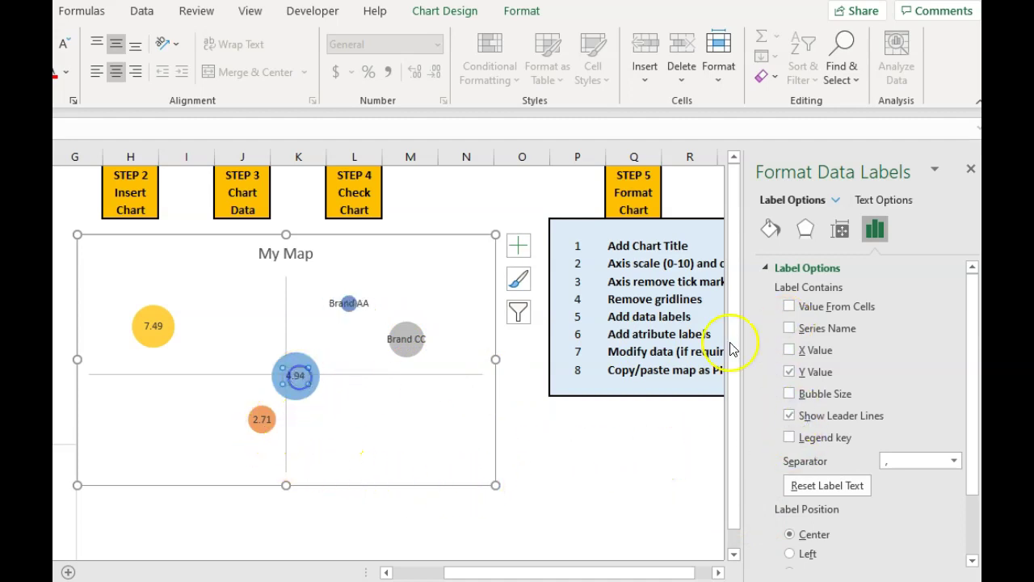
{"action": "left_click", "coordinate": [789, 372]}
{"action": "left_click", "coordinate": [790, 415]}
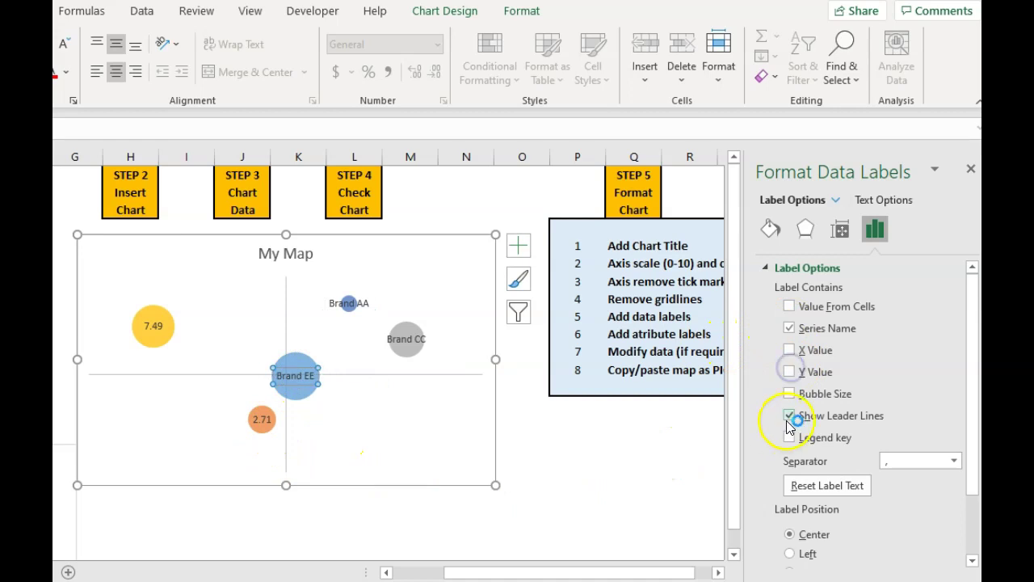
Switch the orange Brand BB bubble's label to the series name only, with Y value and leader lines off
{"action": "left_click", "coordinate": [263, 420]}
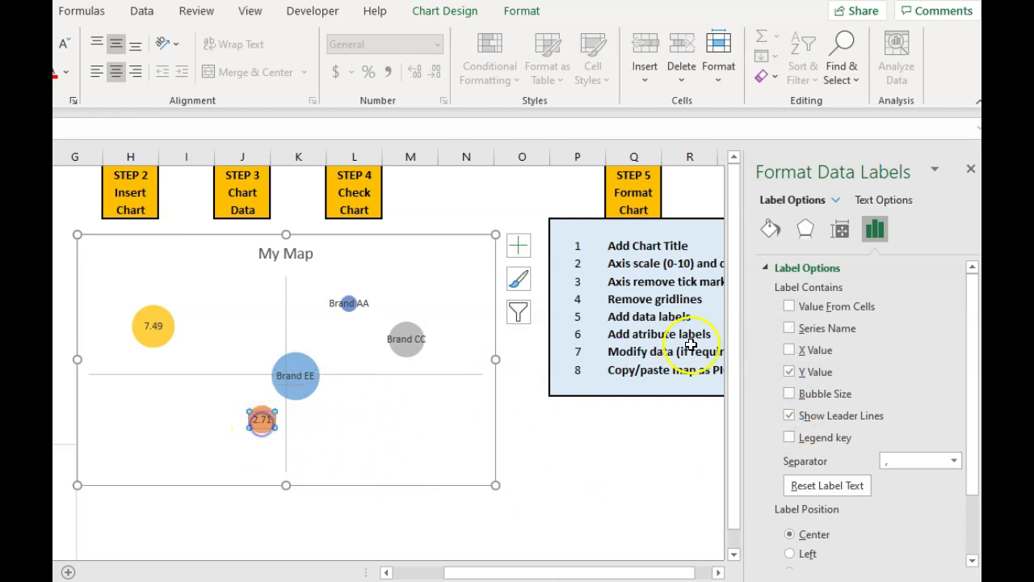
{"action": "left_click", "coordinate": [789, 328]}
{"action": "left_click", "coordinate": [787, 371]}
{"action": "left_click", "coordinate": [789, 415]}
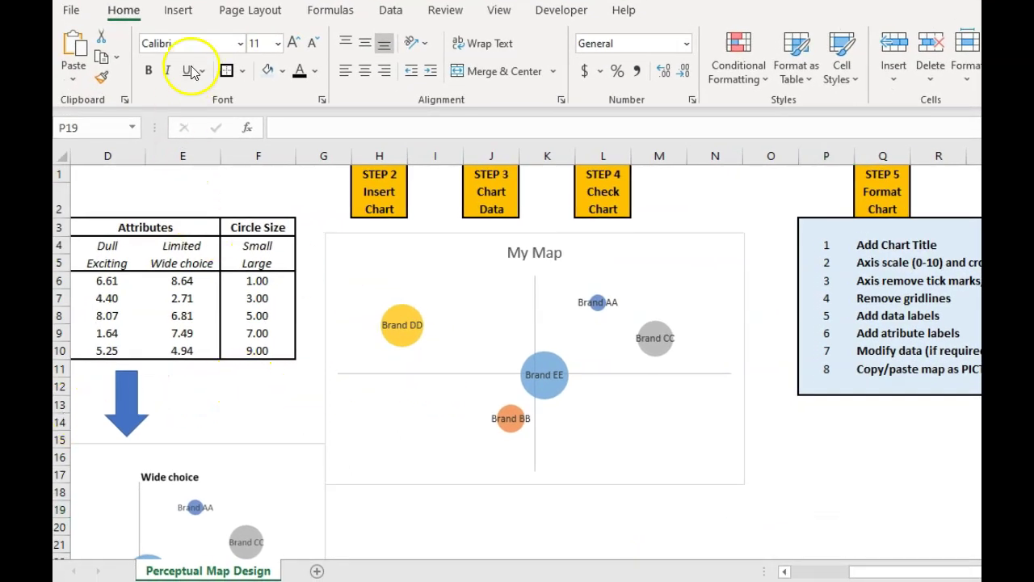
Insert a text box reading "Dull" inside the chart, above the Brand DD bubble
{"action": "left_click", "coordinate": [346, 234]}
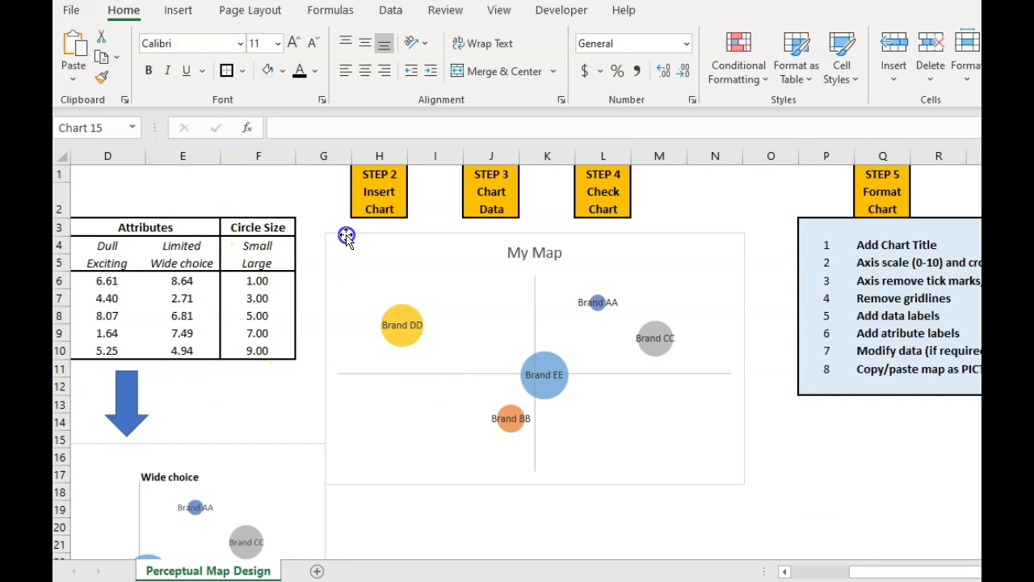
{"action": "left_click", "coordinate": [178, 10]}
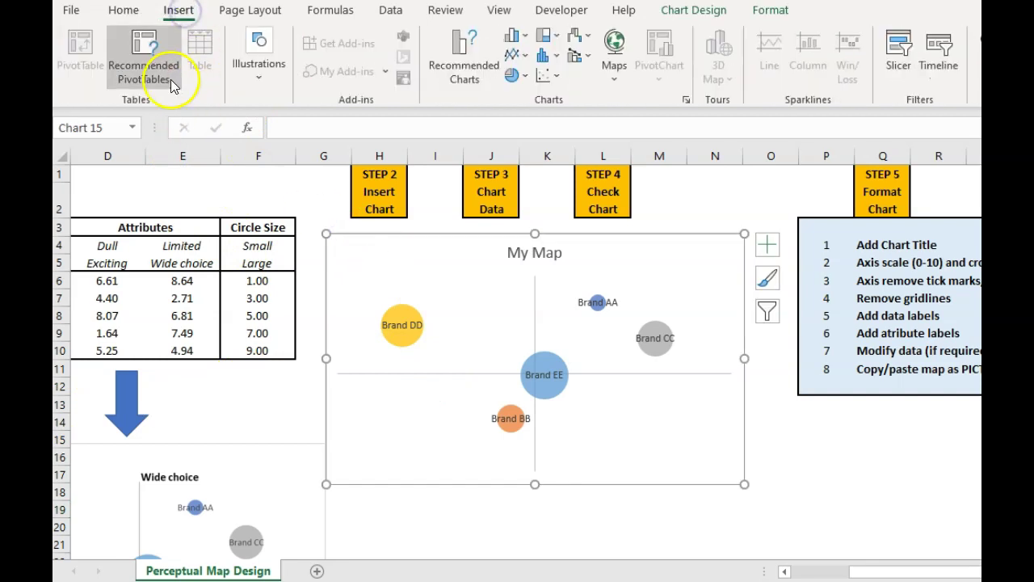
{"action": "left_click", "coordinate": [255, 80]}
{"action": "left_click", "coordinate": [289, 135]}
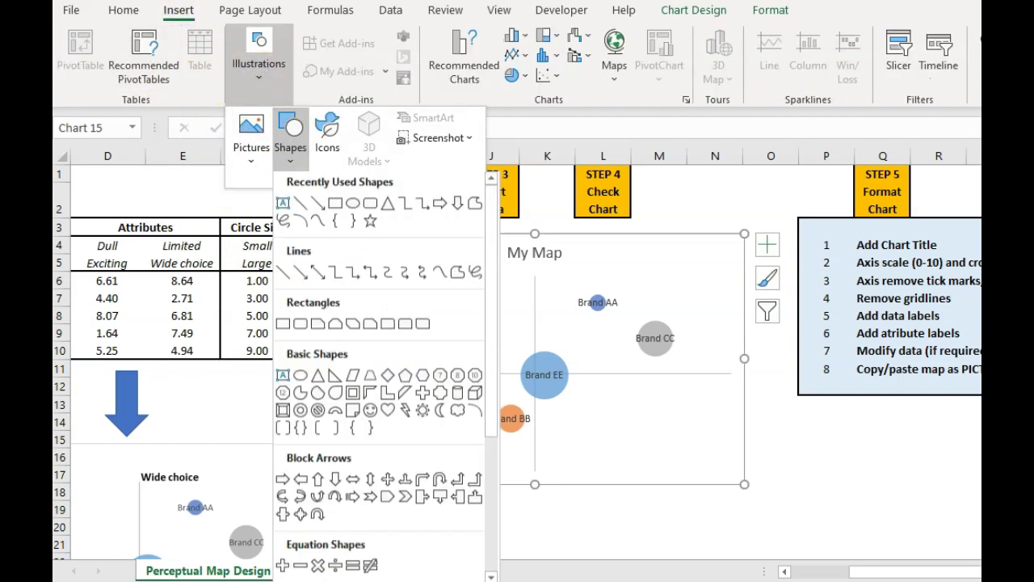
{"action": "left_click", "coordinate": [286, 212]}
{"action": "left_click_drag", "start_coordinate": [377, 257], "coordinate": [440, 277]}
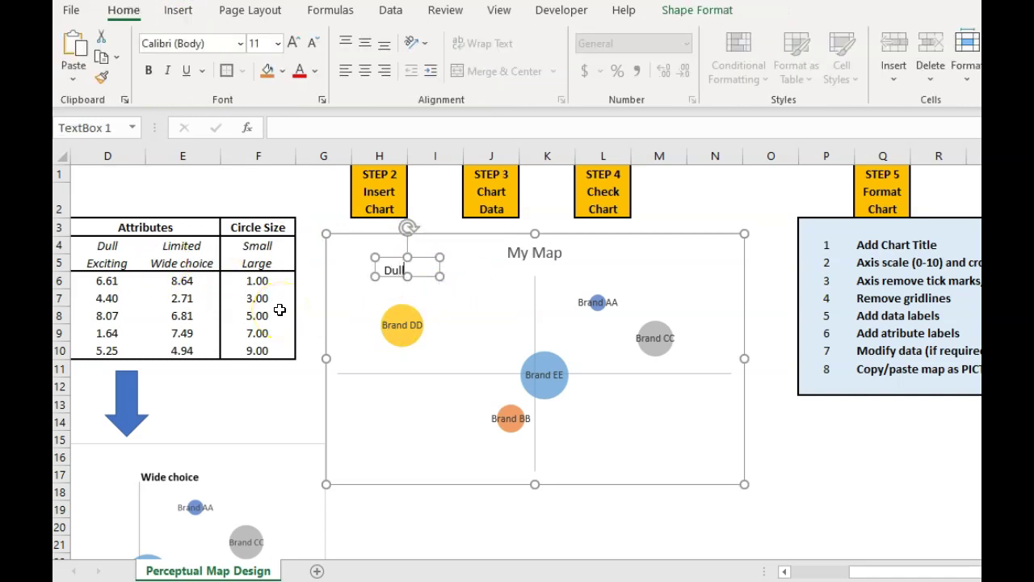
{"action": "left_click", "coordinate": [487, 317]}
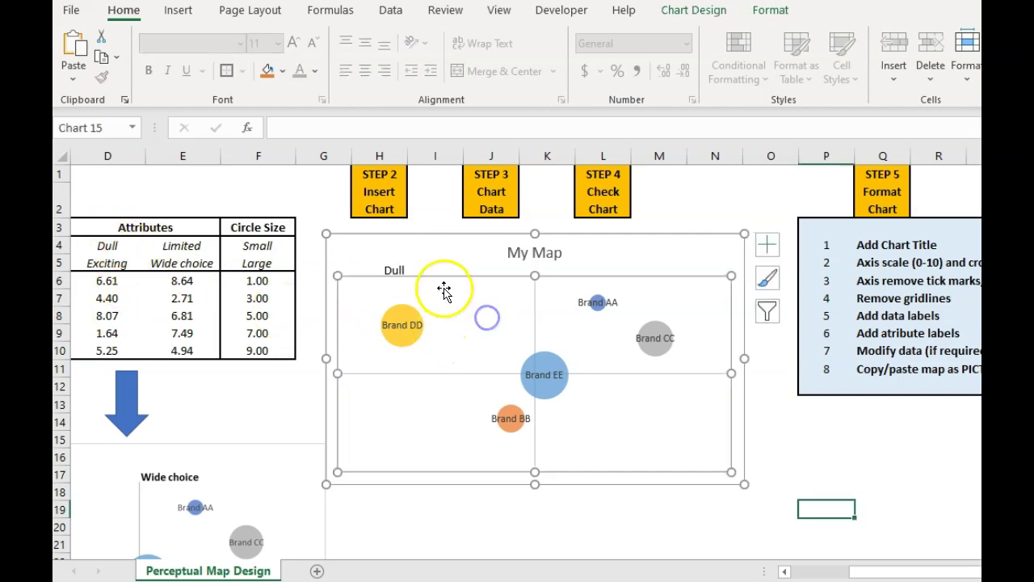
Centre the text in the "Dull" text box and move the box just below the left end of the horizontal axis
{"action": "left_click", "coordinate": [411, 271]}
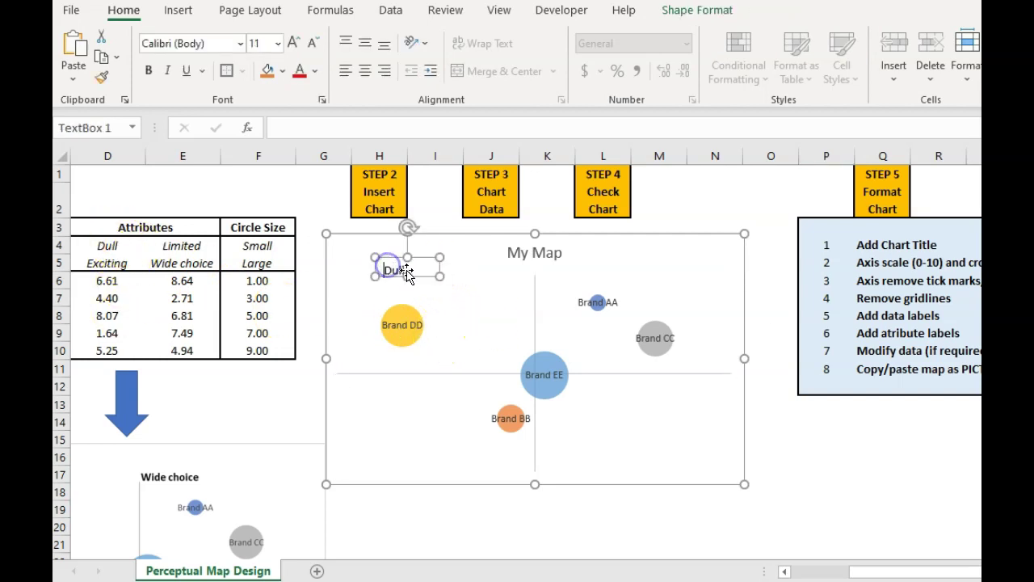
{"action": "left_click", "coordinate": [368, 45]}
{"action": "left_click_drag", "start_coordinate": [413, 273], "coordinate": [366, 390]}
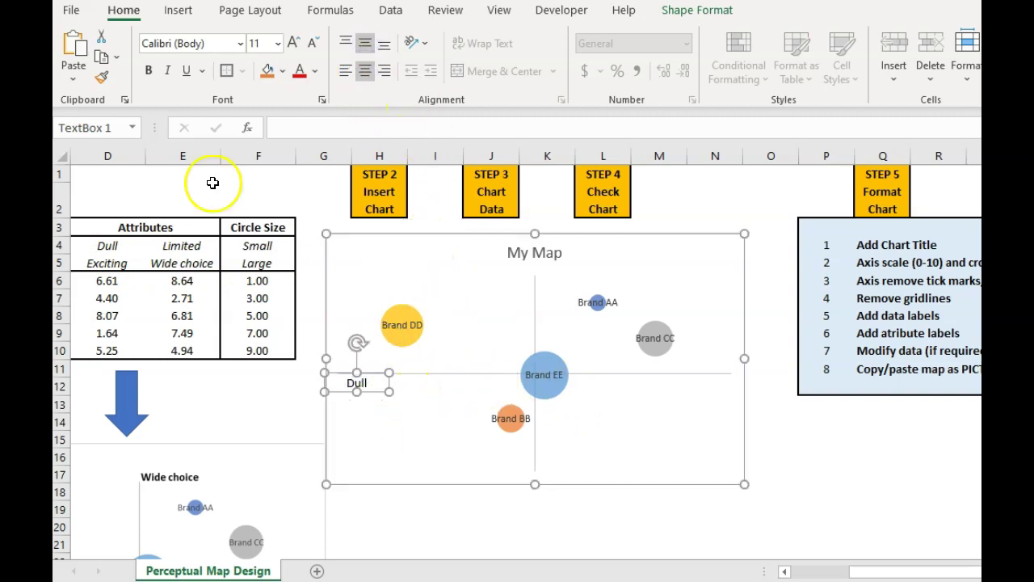
Paste a copy of the "Dull" text box, change its text to "Exciting" and place it above the horizontal axis's right end
{"action": "left_click", "coordinate": [89, 60]}
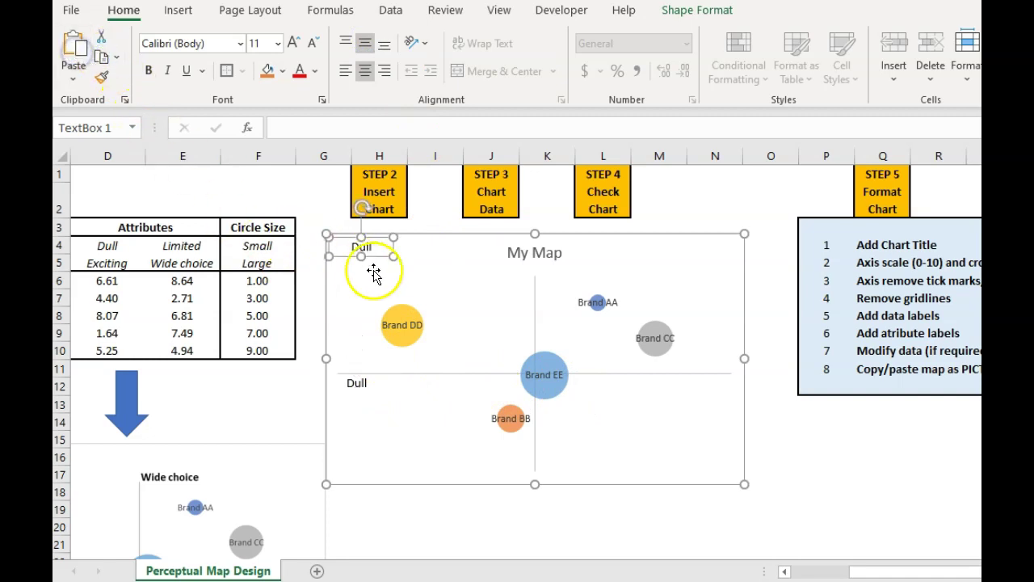
{"action": "left_click_drag", "start_coordinate": [374, 274], "coordinate": [516, 354]}
{"action": "left_click", "coordinate": [631, 348]}
{"action": "left_click_drag", "start_coordinate": [632, 347], "coordinate": [727, 367]}
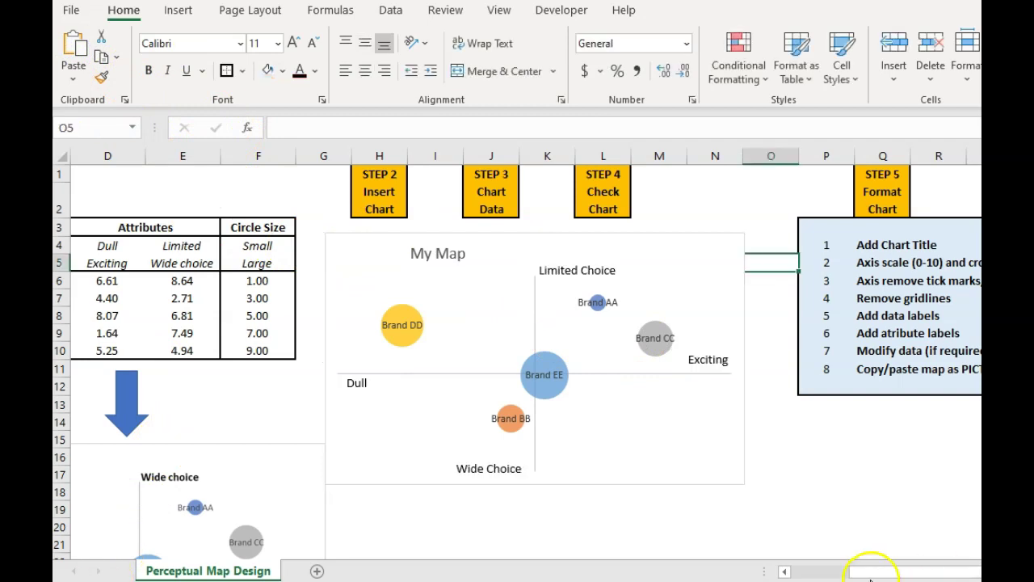
Set Brand AA's circle size to 4 and Brand DD's Dull/Exciting score to 3 in the data table
{"action": "left_click_drag", "start_coordinate": [870, 575], "coordinate": [796, 573]}
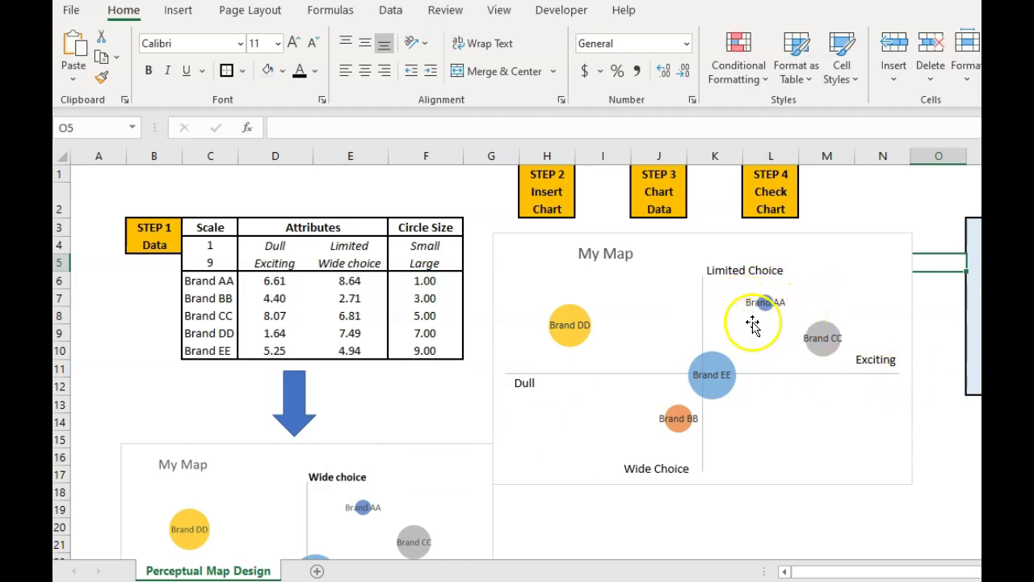
{"action": "left_click", "coordinate": [427, 280]}
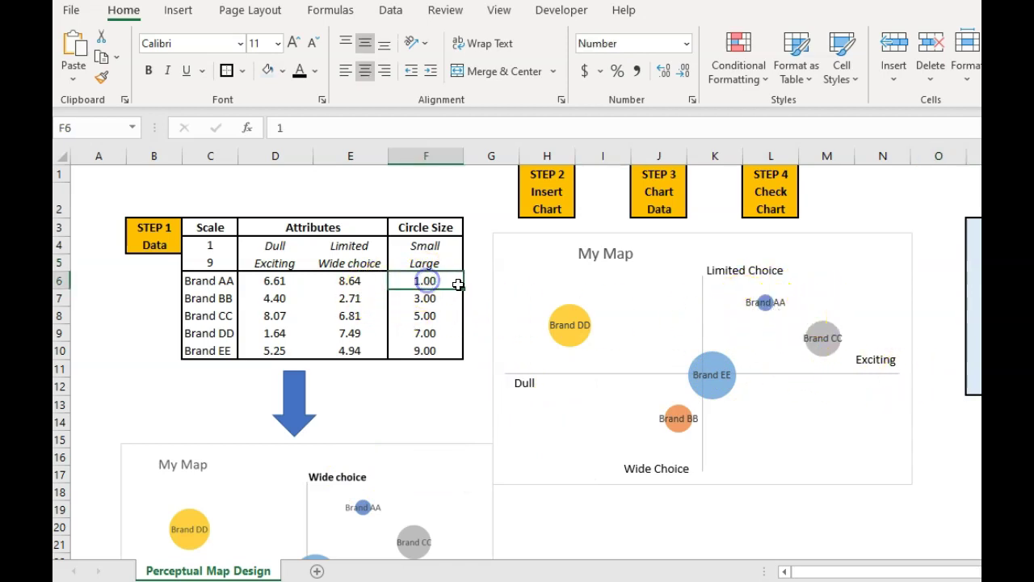
{"action": "type", "text": "4"}
{"action": "key", "text": "Return"}
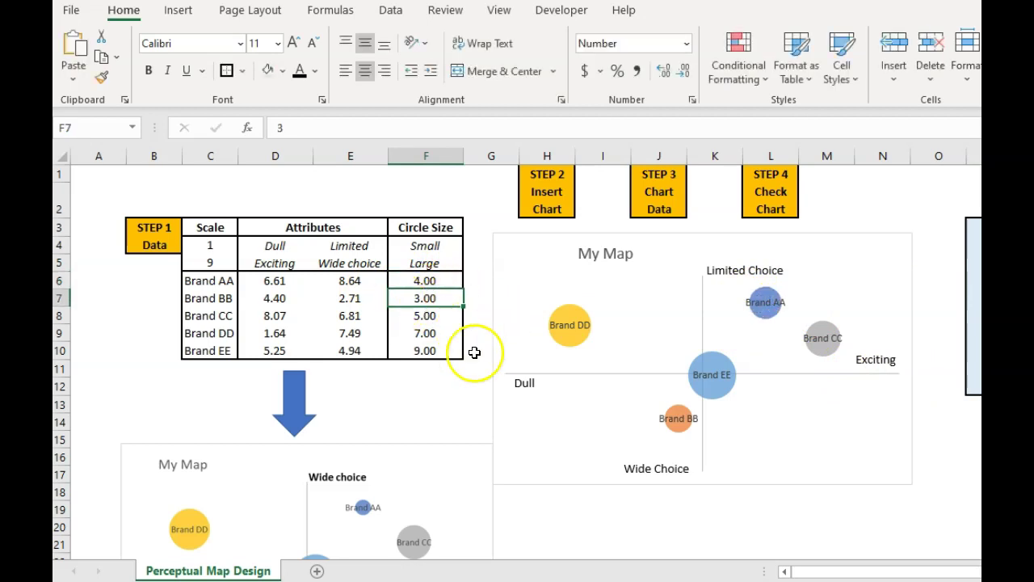
{"action": "left_click", "coordinate": [271, 336]}
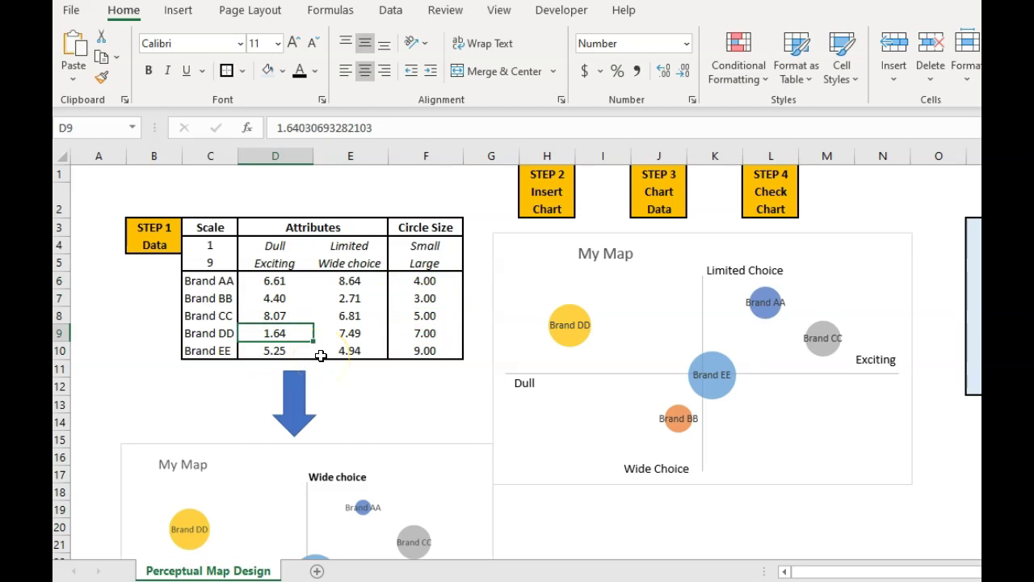
{"action": "key", "text": "Return"}
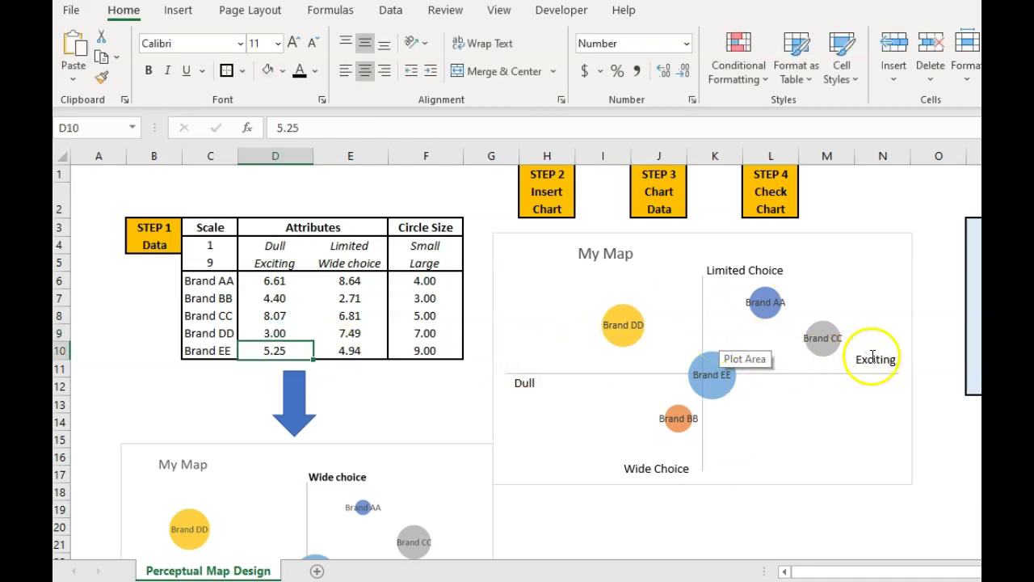
Copy the finished My Map chart and paste it as a picture at cell H20
{"action": "left_click", "coordinate": [908, 347]}
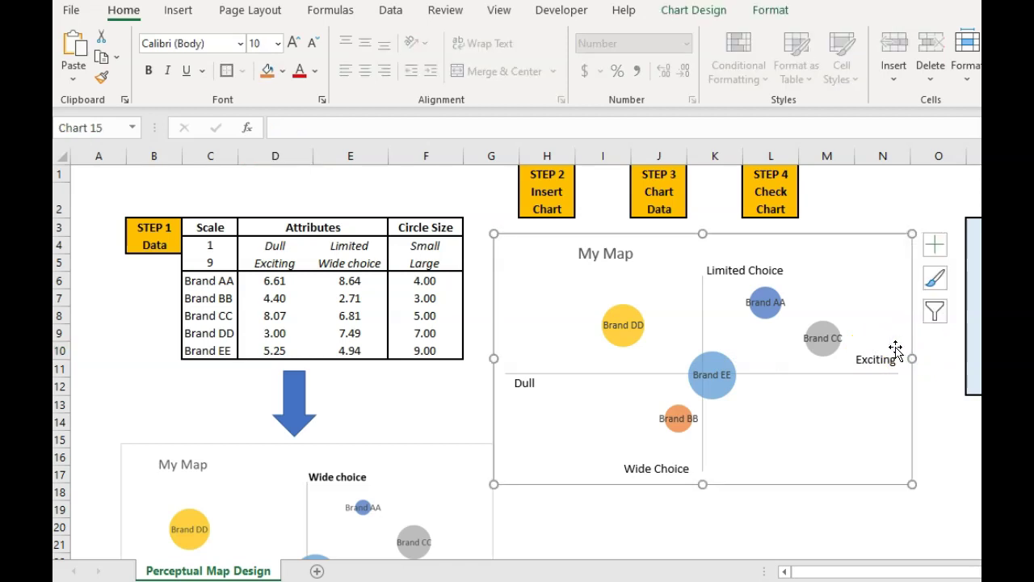
{"action": "left_click", "coordinate": [103, 56]}
{"action": "scroll", "coordinate": [547, 374], "scroll_direction": "down", "scroll_amount": 3}
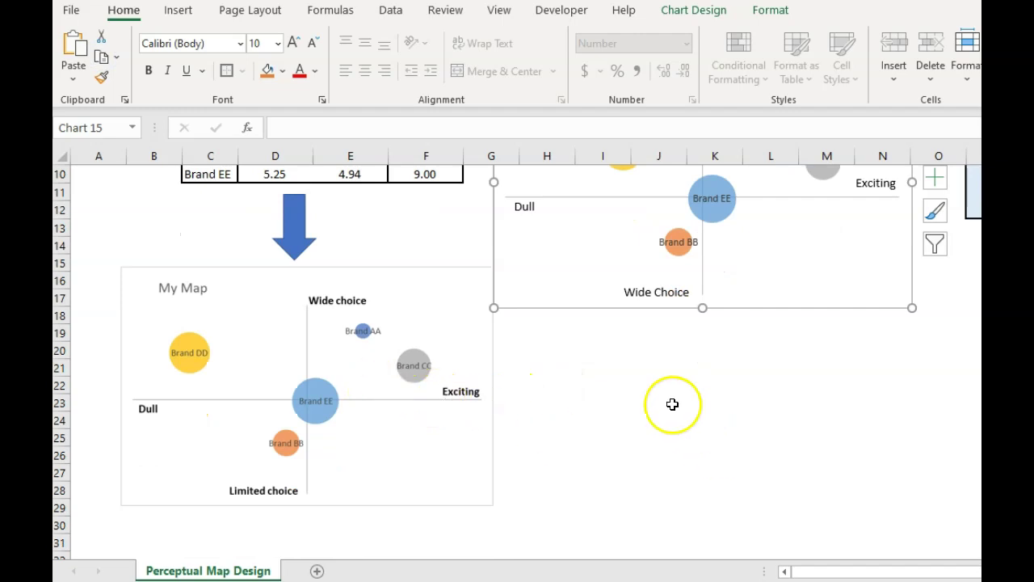
{"action": "left_click", "coordinate": [536, 351]}
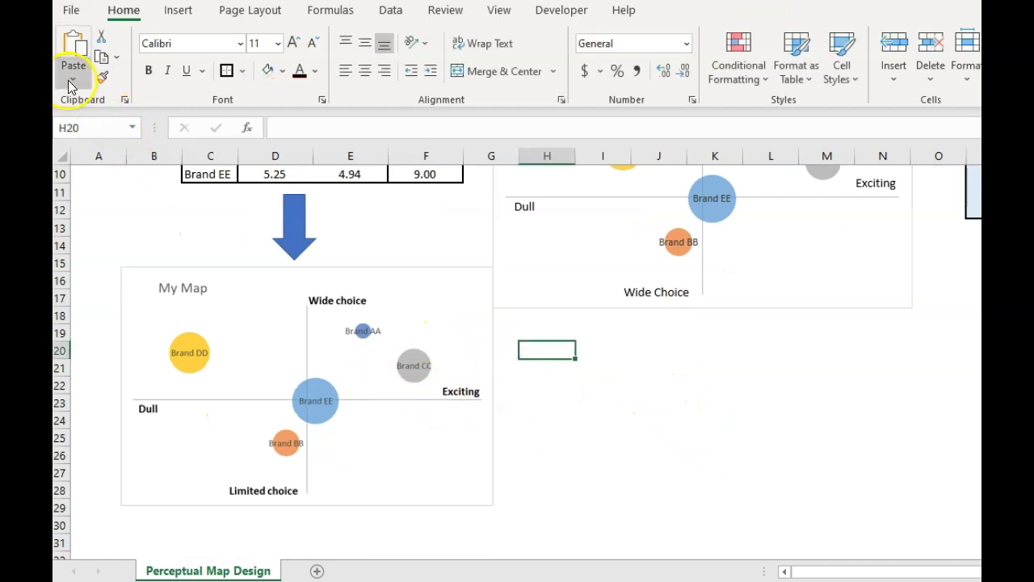
{"action": "left_click", "coordinate": [72, 79]}
{"action": "left_click", "coordinate": [119, 122]}
{"action": "scroll", "coordinate": [612, 369], "scroll_direction": "down", "scroll_amount": 2}
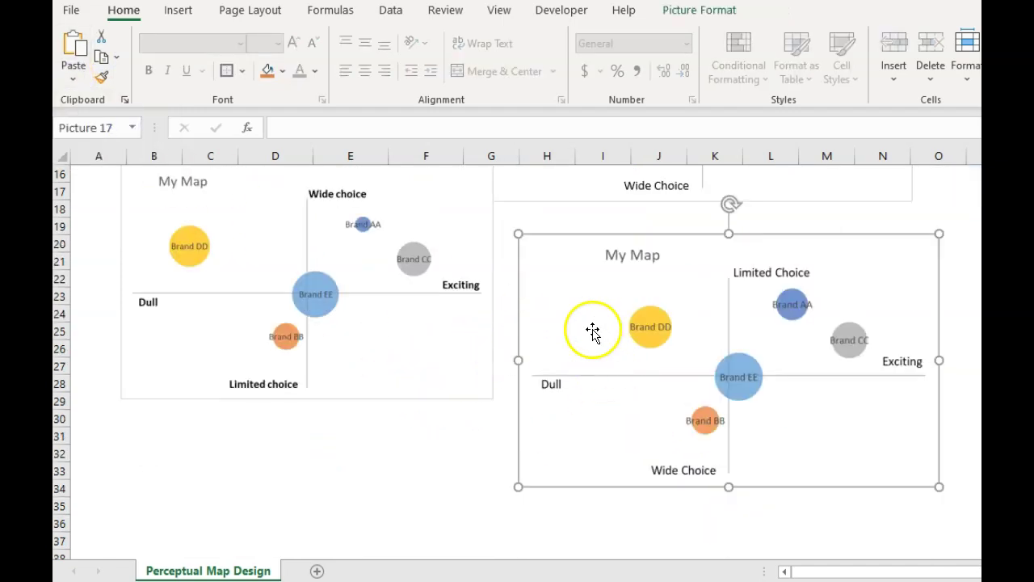
Resize the pasted map picture from its corners, making it slightly wider than the original chart
{"action": "mouse_move", "coordinate": [515, 232]}
{"action": "left_mouse_down"}
{"action": "mouse_move", "coordinate": [702, 372]}
{"action": "mouse_move", "coordinate": [520, 235]}
{"action": "left_mouse_up"}
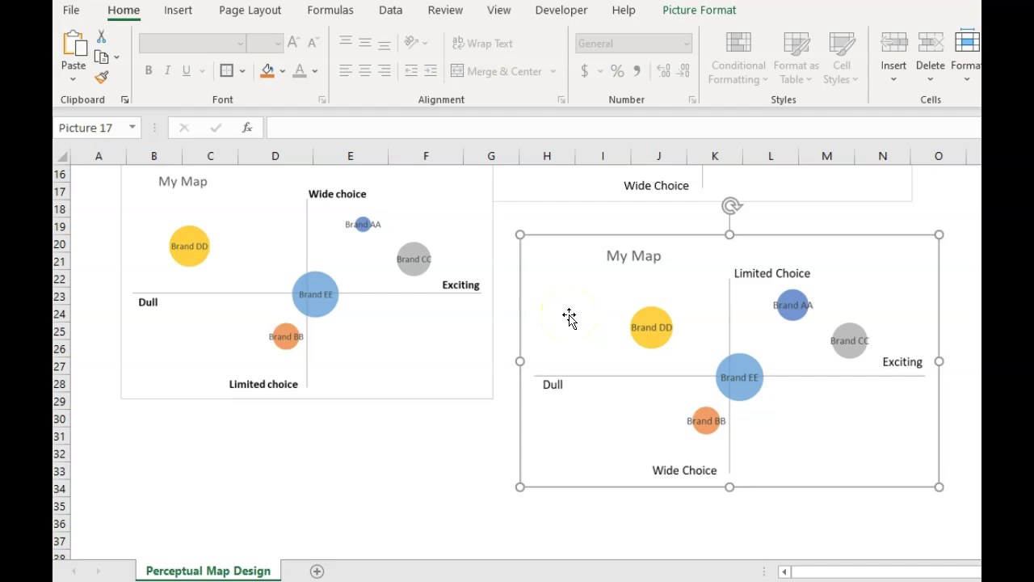
{"action": "left_click_drag", "start_coordinate": [520, 486], "coordinate": [500, 478]}
{"action": "scroll", "coordinate": [574, 431], "scroll_direction": "up", "scroll_amount": 3}
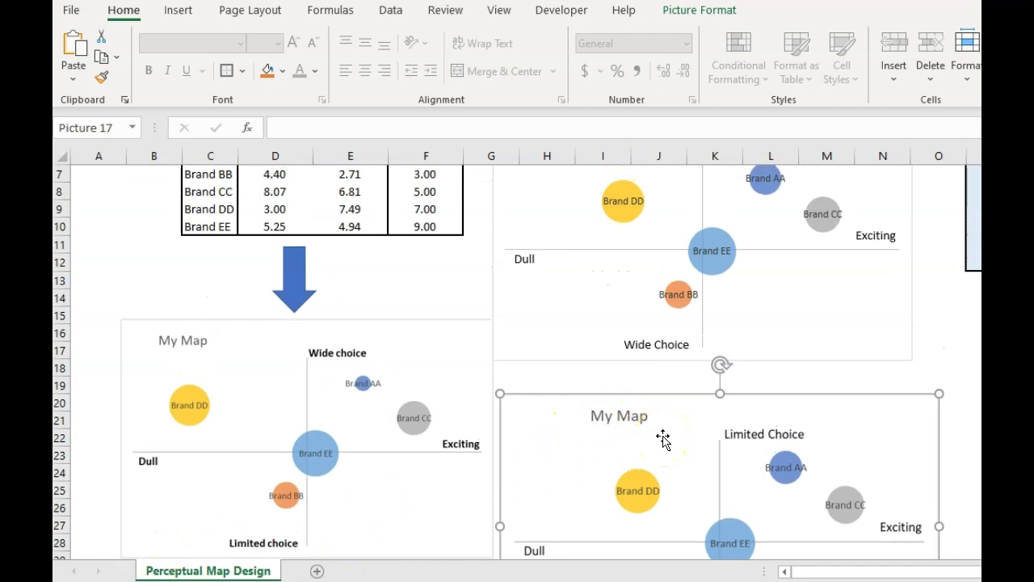
{"action": "left_click", "coordinate": [705, 425]}
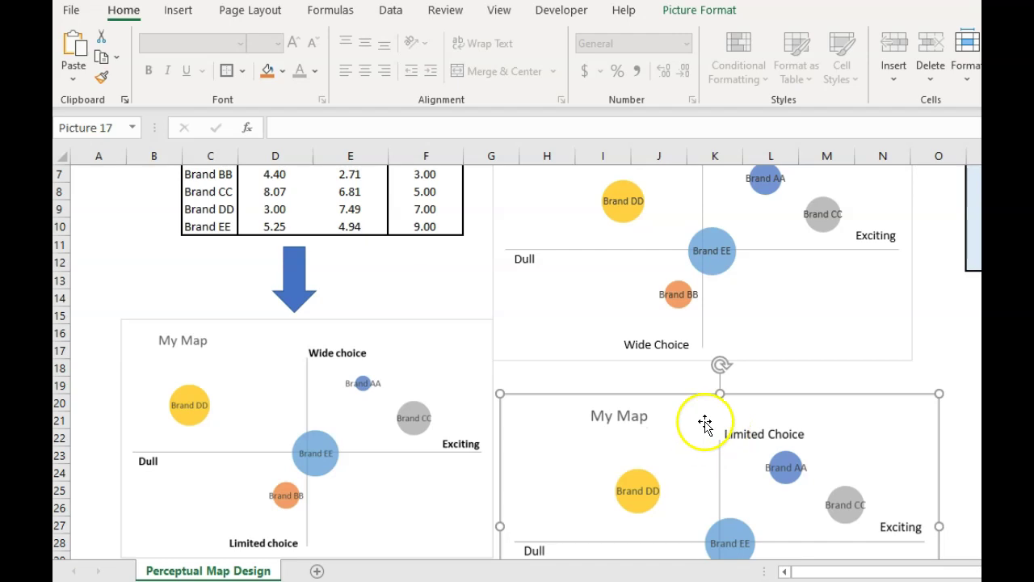